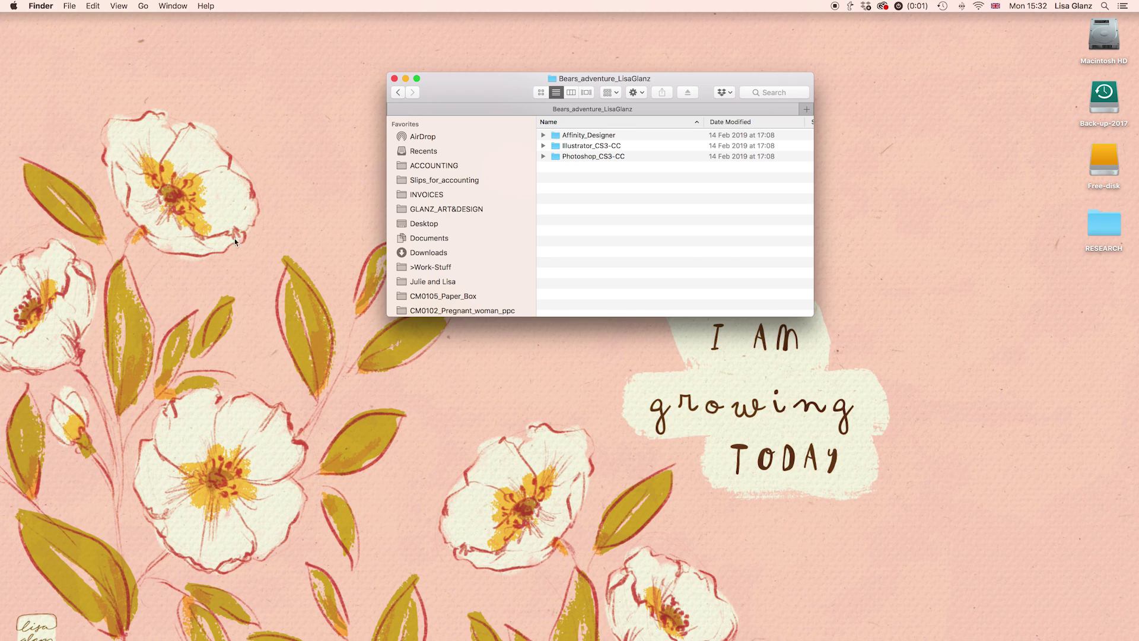
Leave the Bears_adventure folder in Finder and bring up the application switcher.
key("super+Tab")
Bring the bear artwork forward in Illustrator and open Layers with Clouds expanded.
left_click(481, 307)
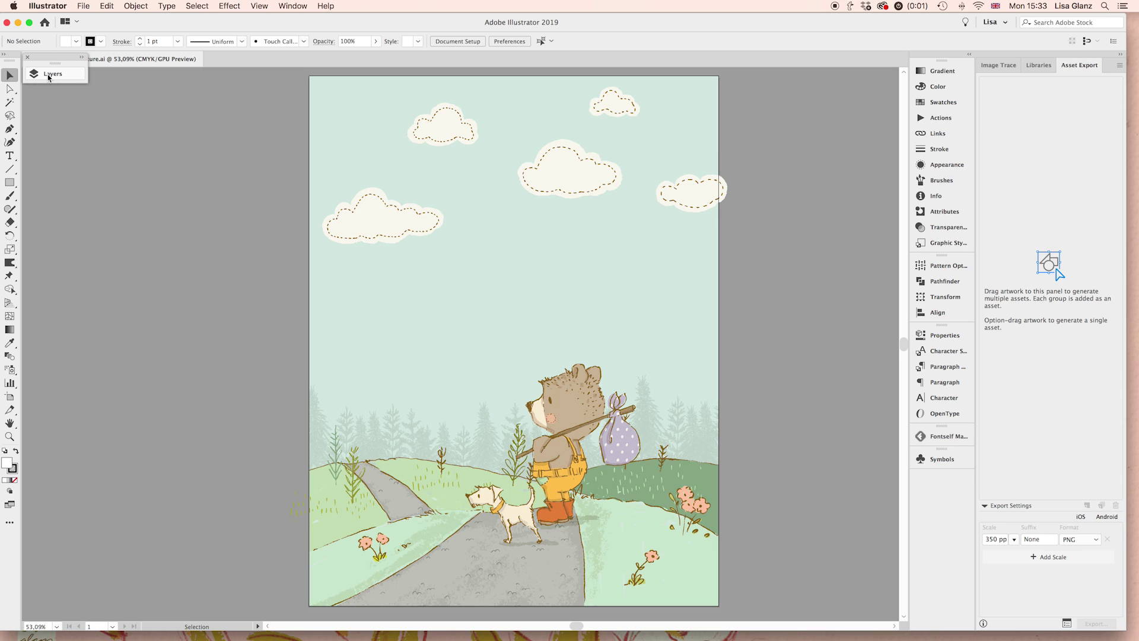
left_click(284, 6)
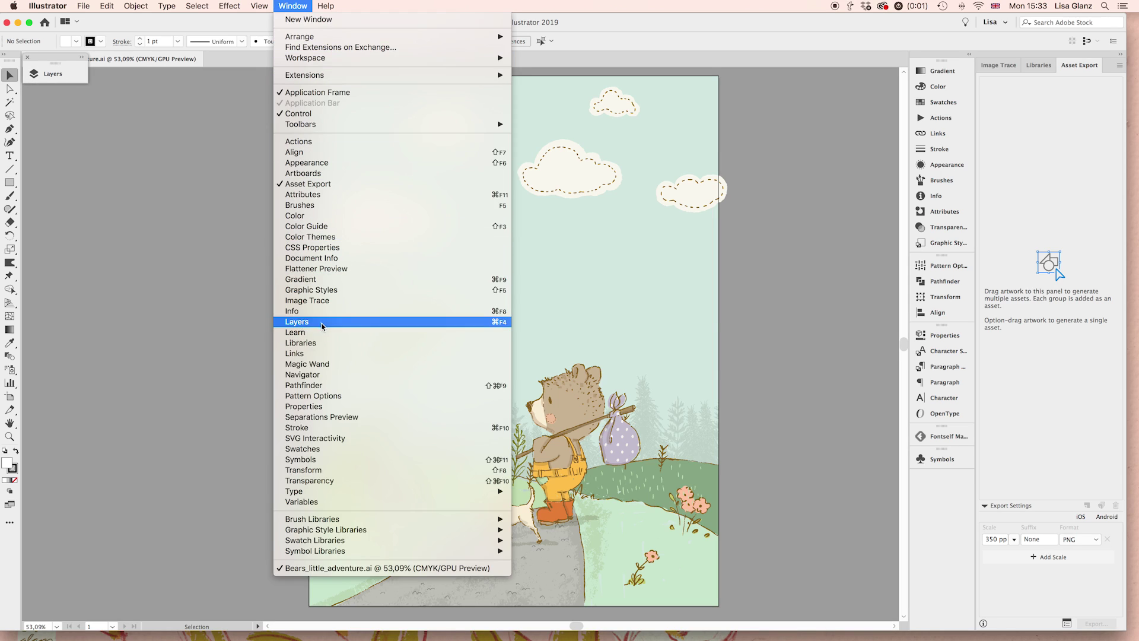
left_click(293, 5)
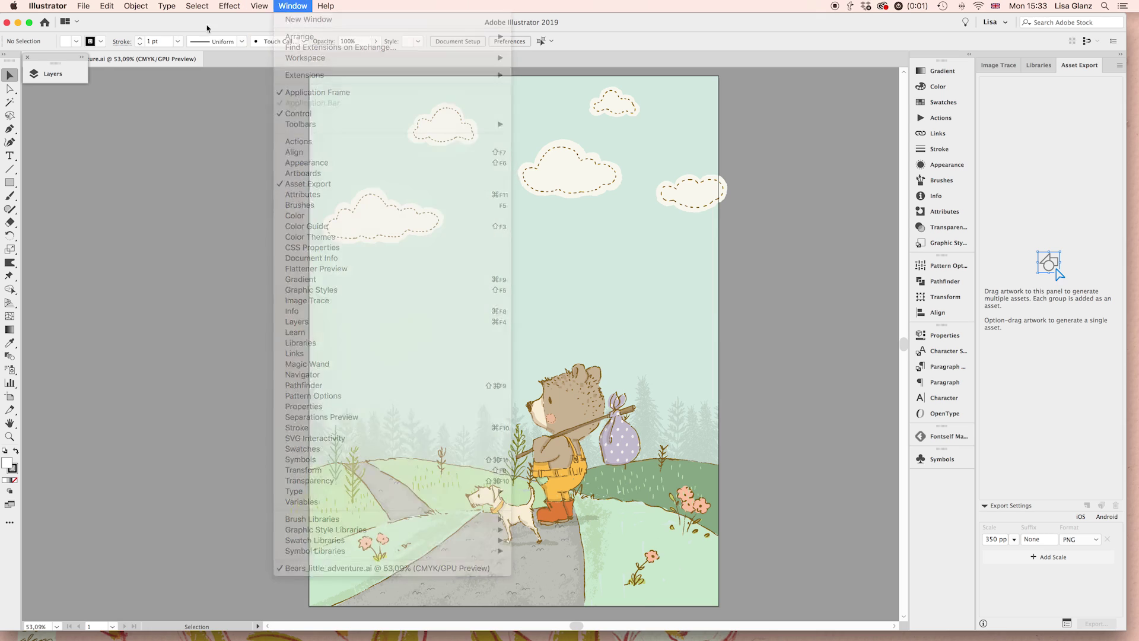
left_click(54, 73)
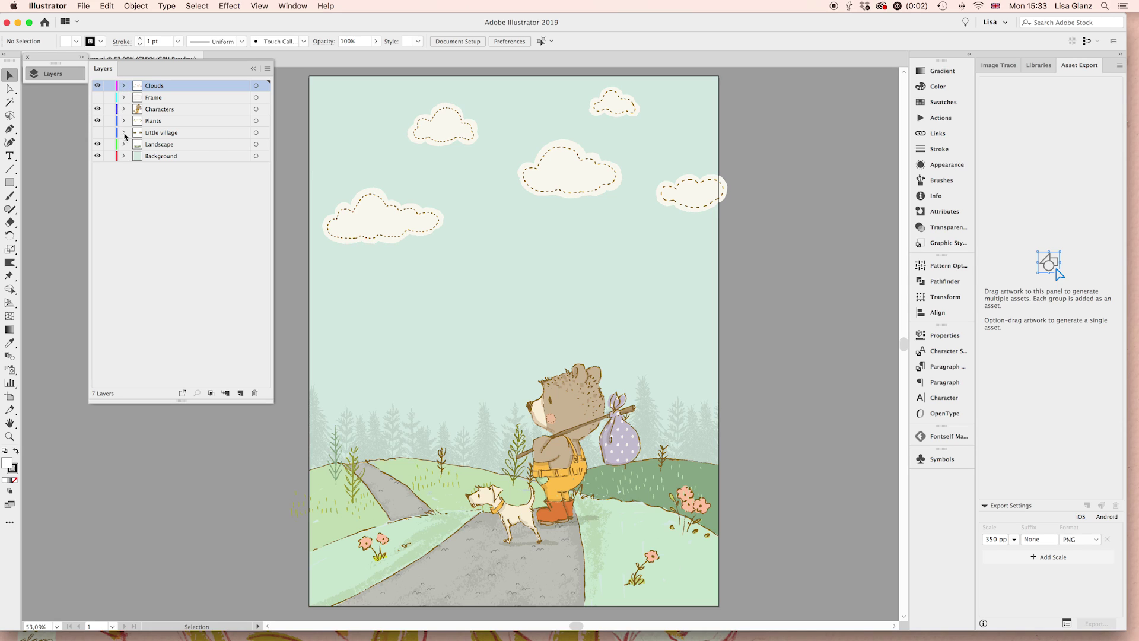
left_click(124, 86)
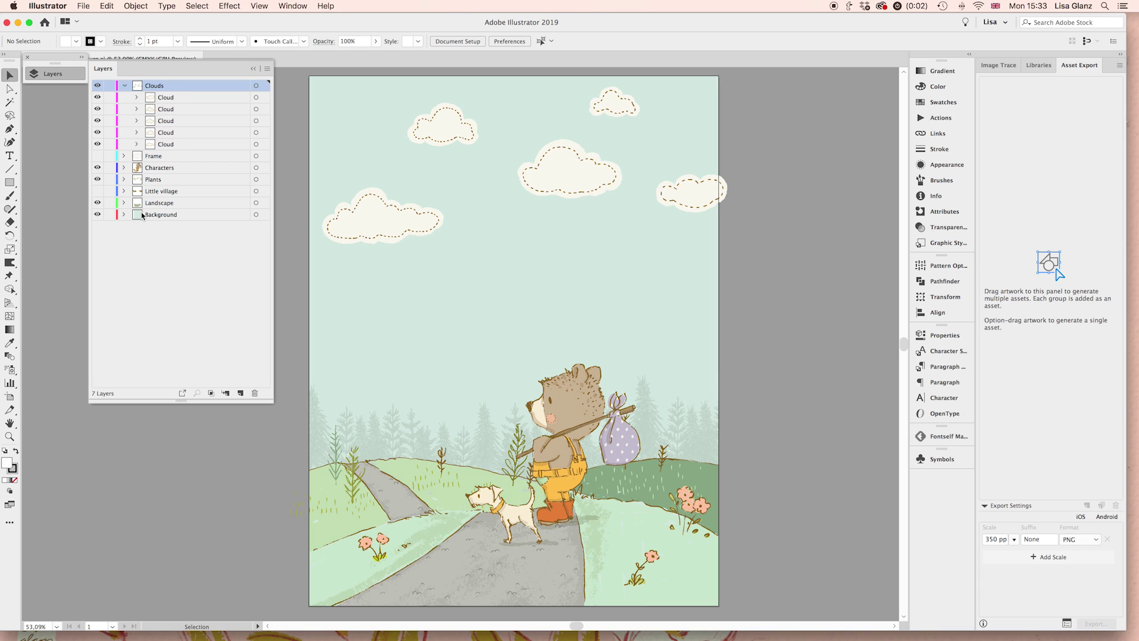
Expand Characters, then briefly hide and reshow the right and top clouds to identify them.
left_click(124, 171)
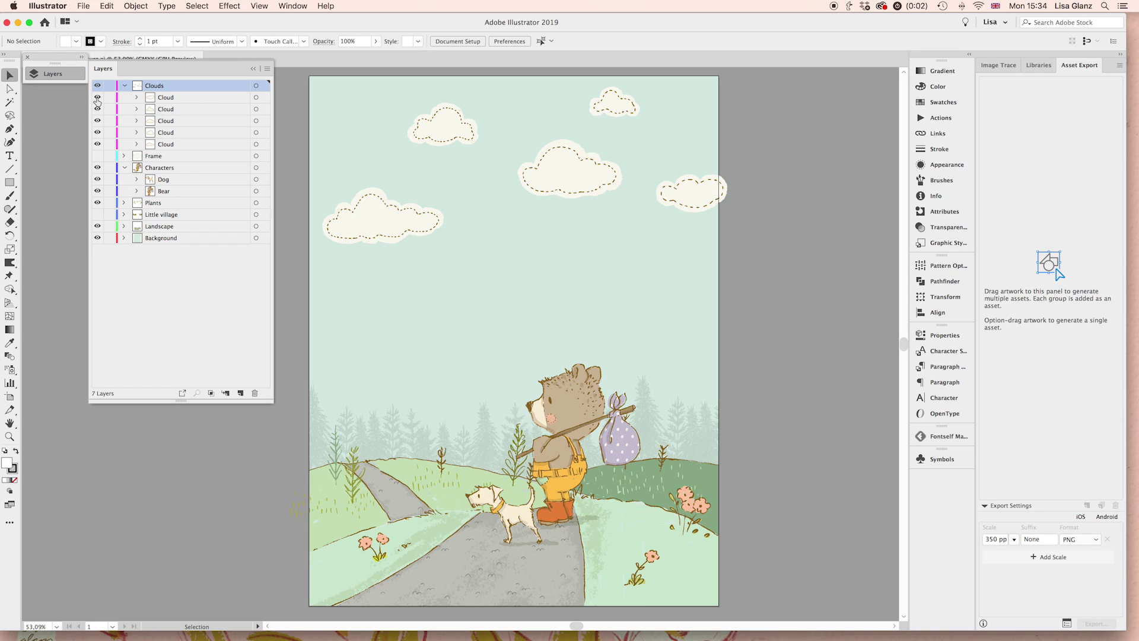
left_click(97, 98)
left_click(97, 98)
left_click(97, 110)
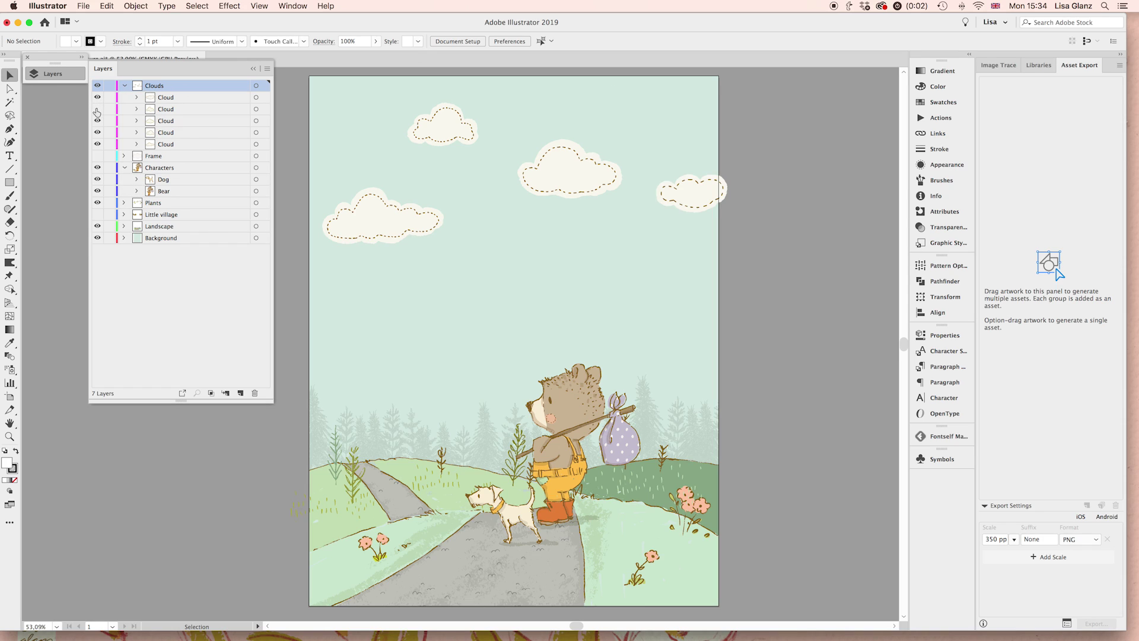
left_click(97, 111)
Drag the large left cloud slightly right, undo the extra move, and deselect.
left_click(374, 225)
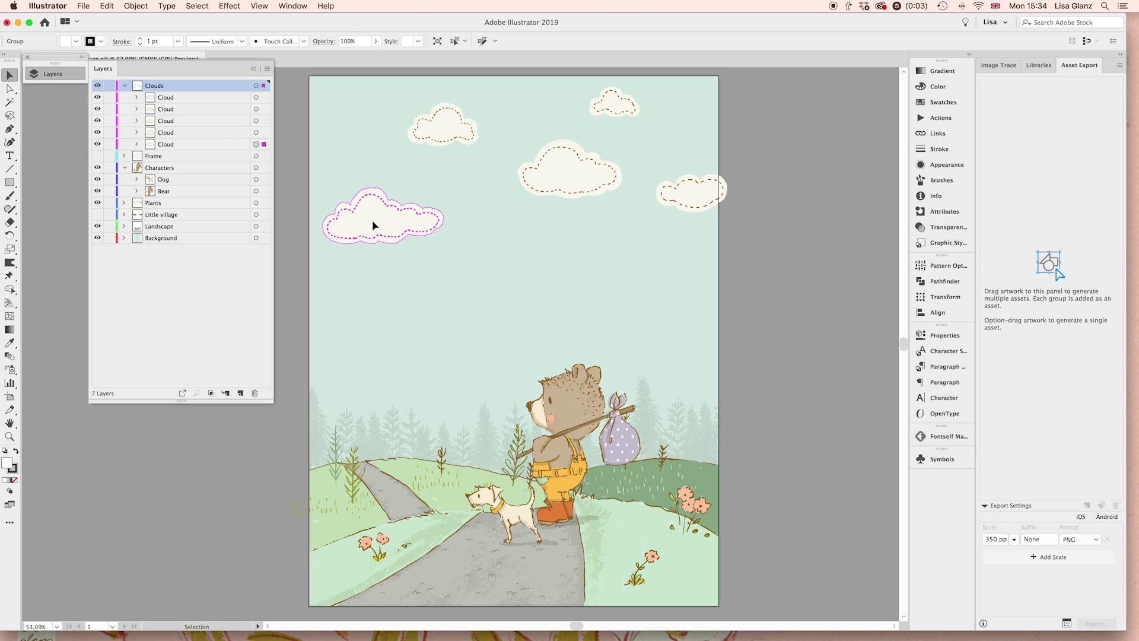
left_click_drag(371, 230, 429, 244)
key("super+z")
key("super+shift+a")
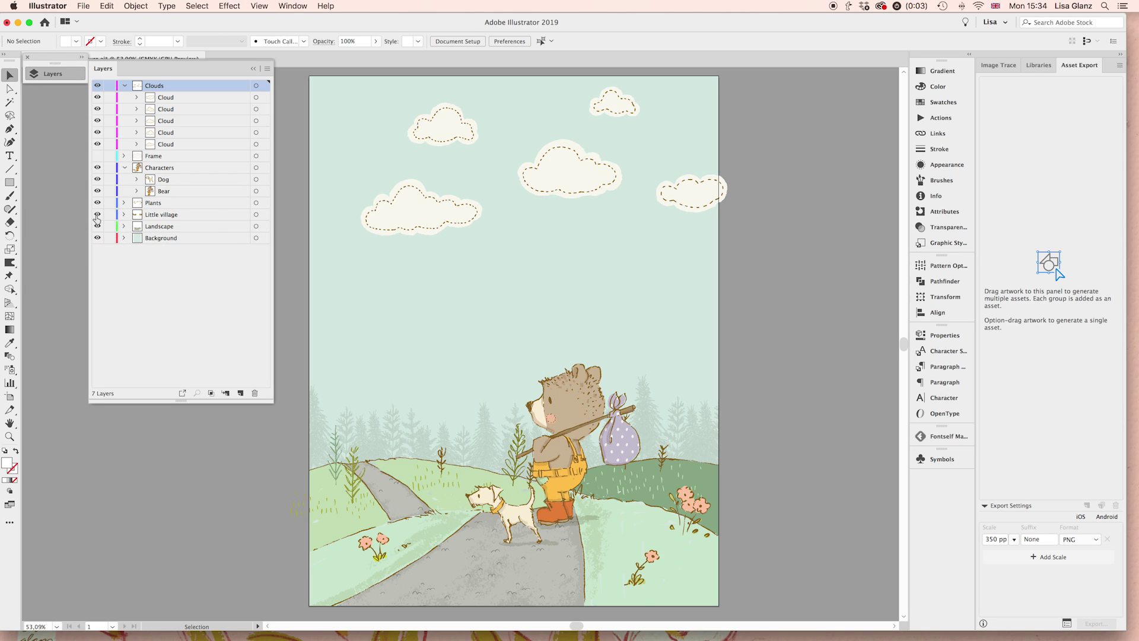
left_click(97, 214)
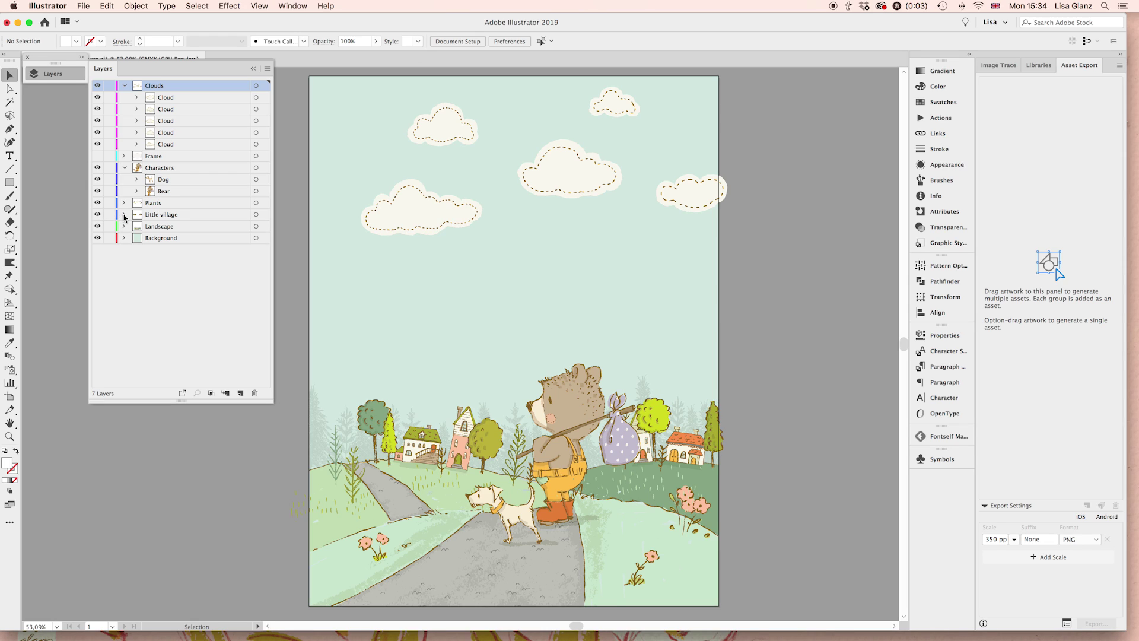
left_click(125, 168)
left_click(124, 86)
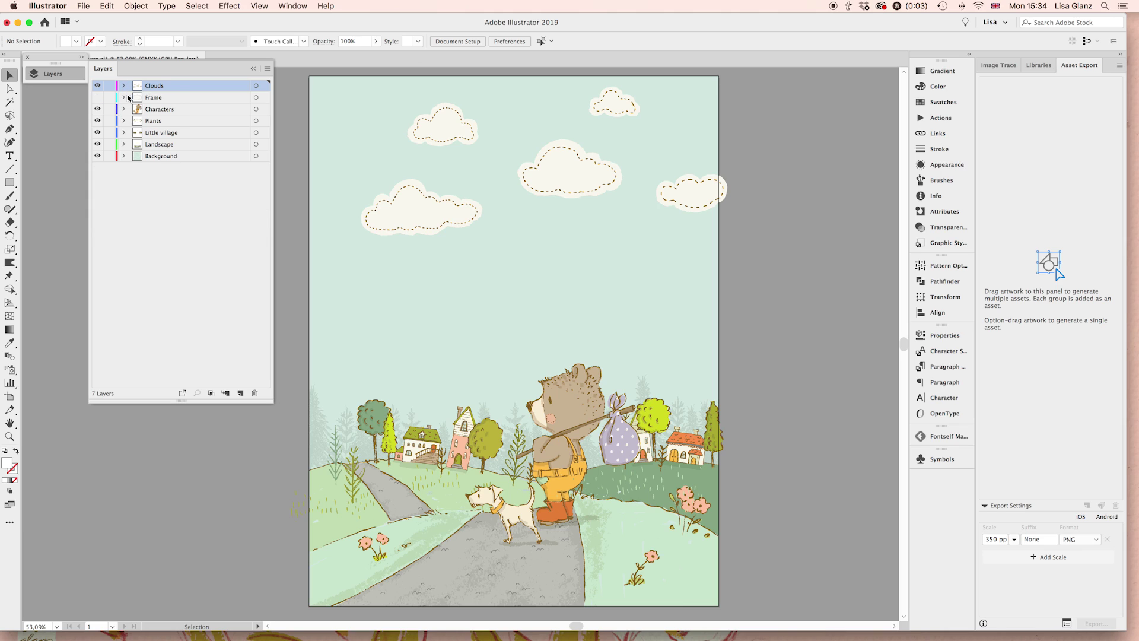
left_click(124, 133)
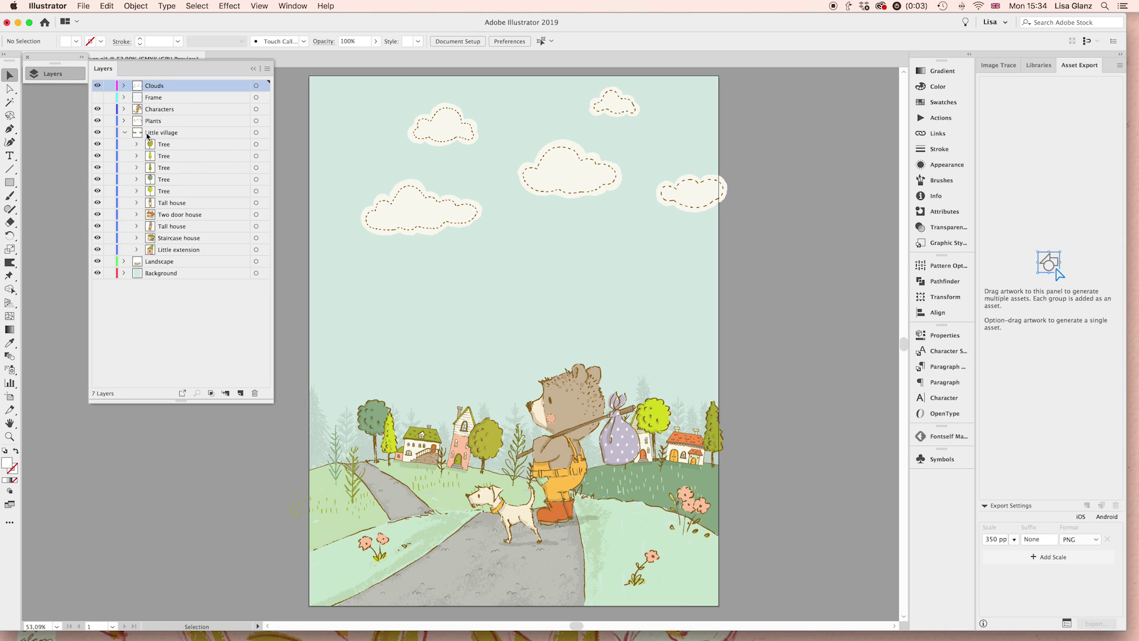
left_click_drag(98, 144, 97, 155)
left_click(96, 156)
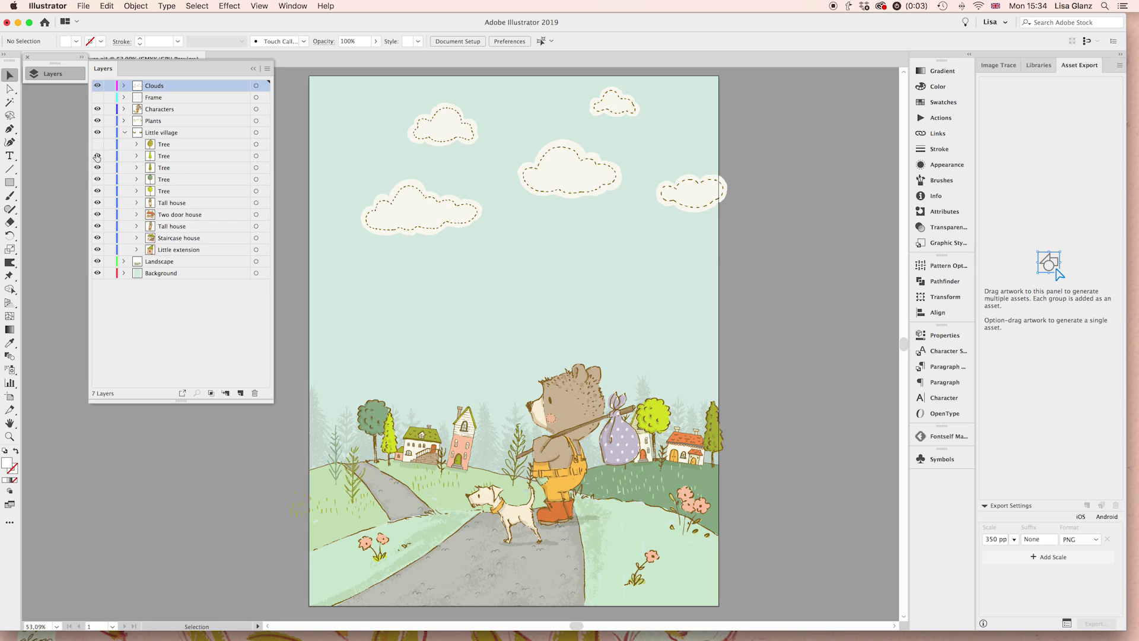
left_click(97, 226)
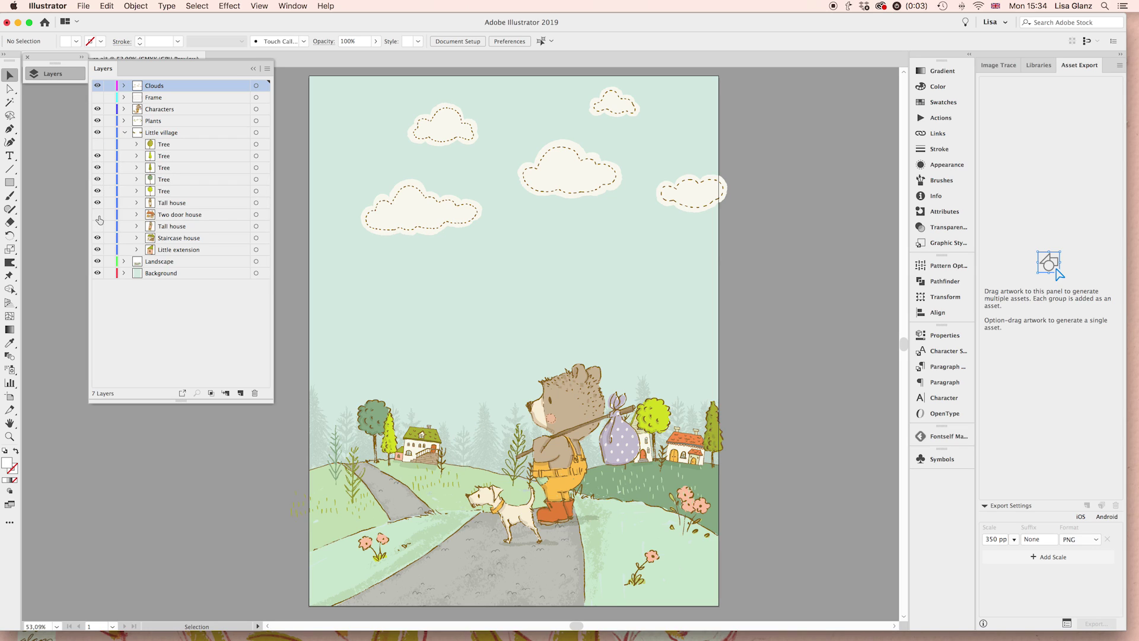
left_click(97, 215)
left_click(97, 214)
left_click(97, 226)
left_click(98, 111)
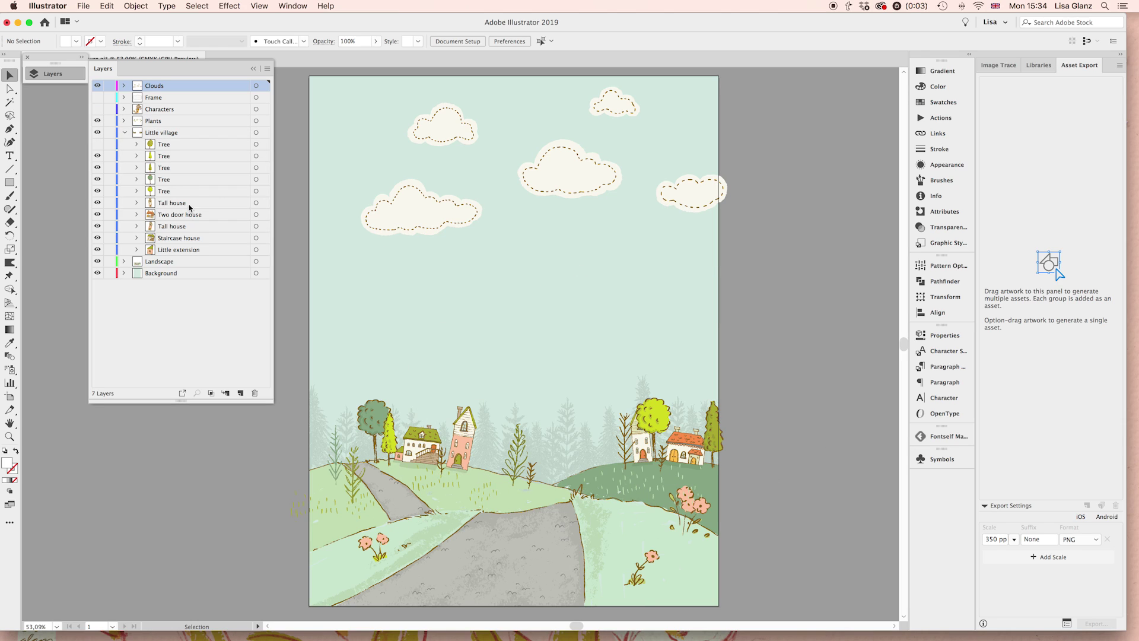
left_click(98, 144)
left_click(125, 133)
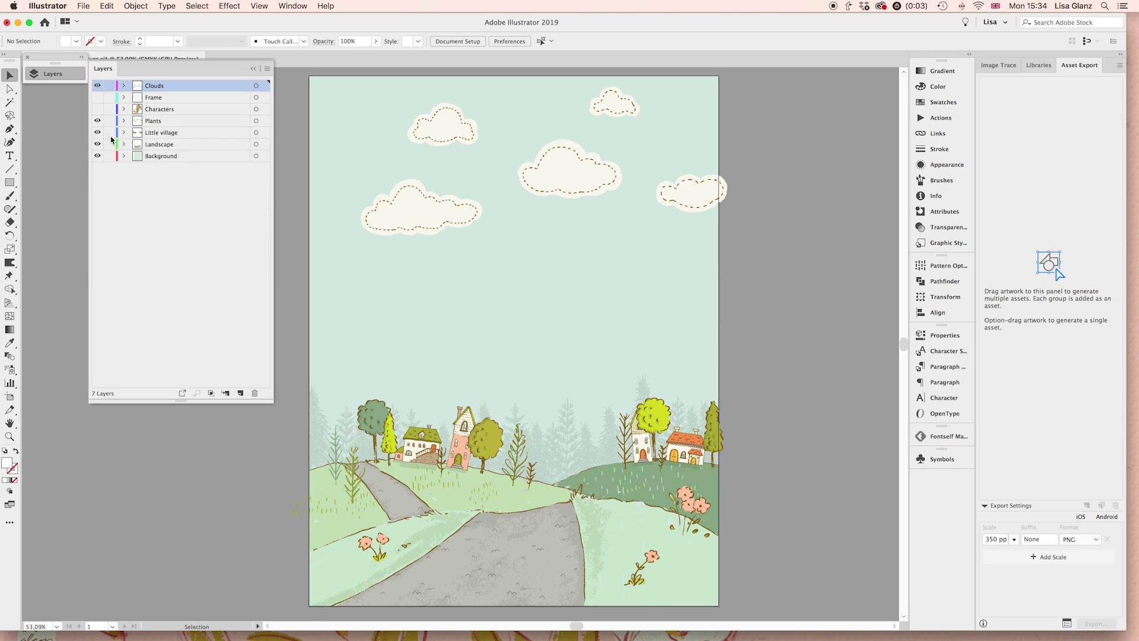
left_click(98, 134)
left_click(97, 110)
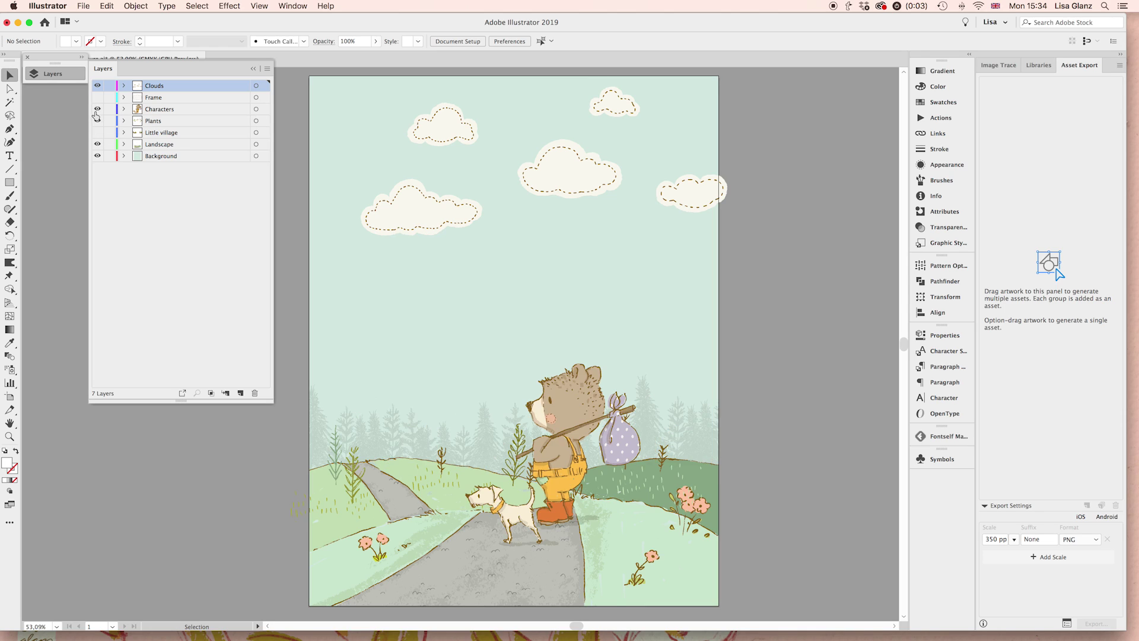
Select the Bear's Dungarees in Characters and fill them with a lime green swatch.
left_click(124, 110)
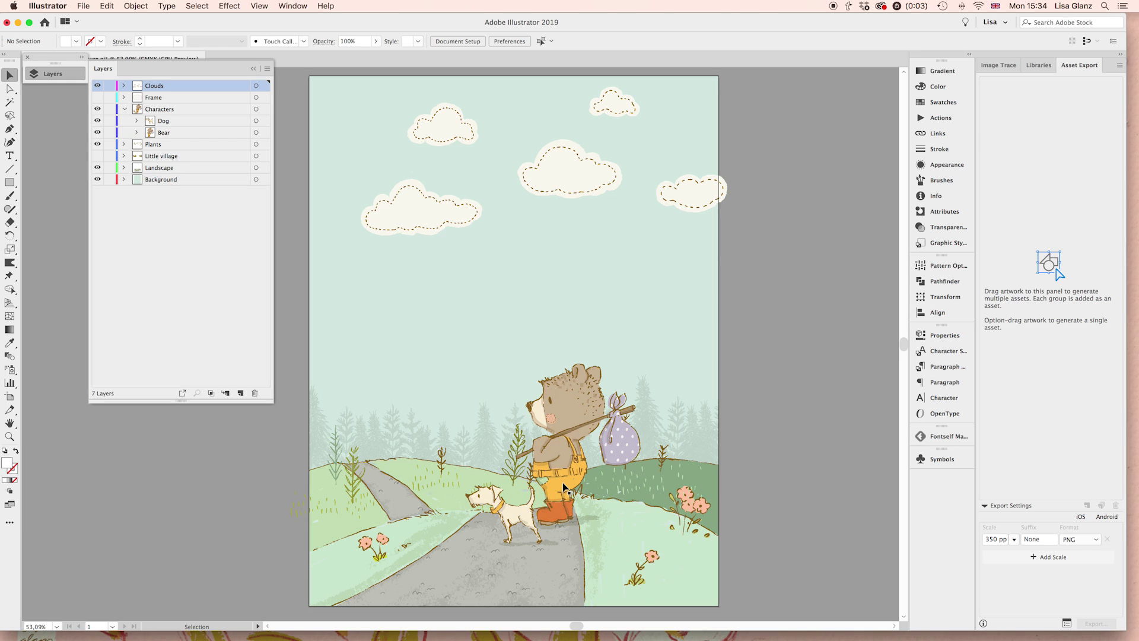
left_click(137, 133)
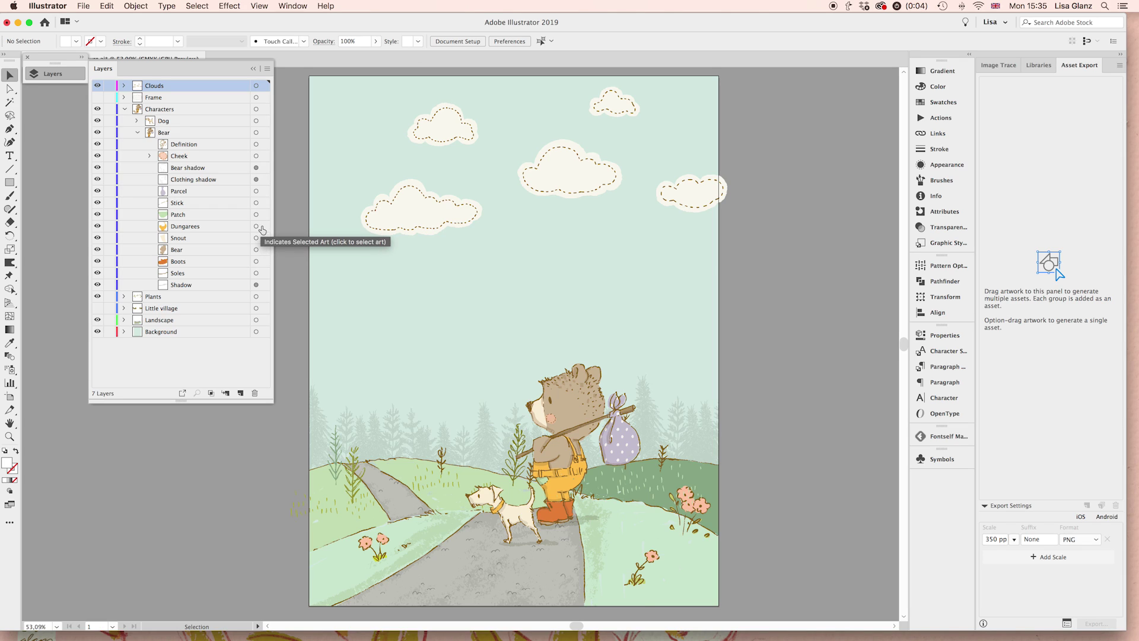
left_click(257, 227)
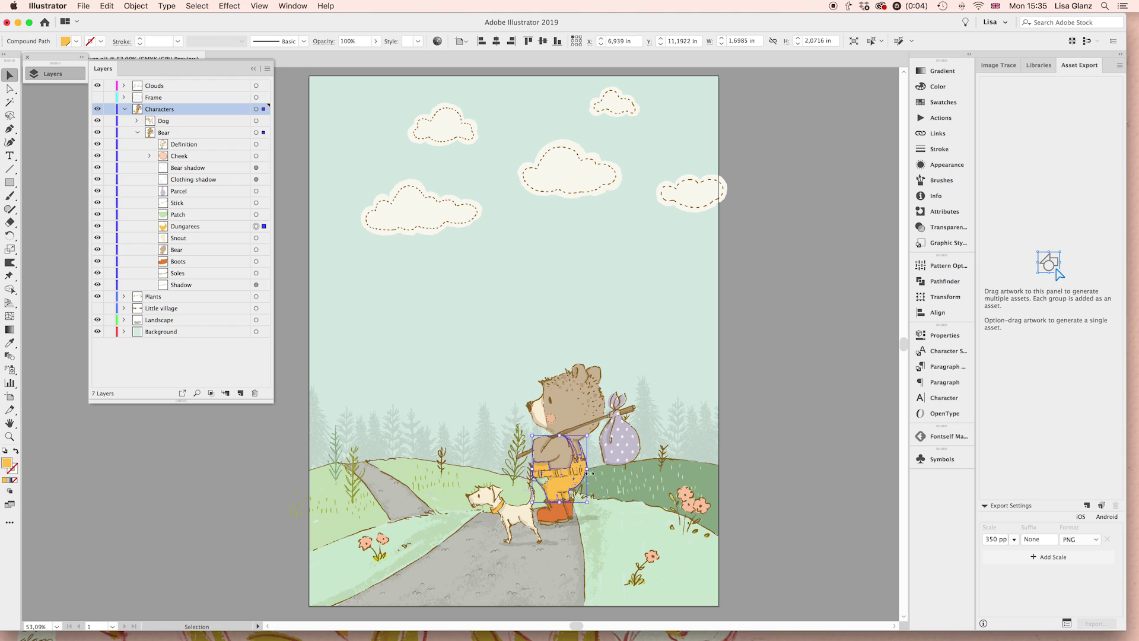
left_click(949, 104)
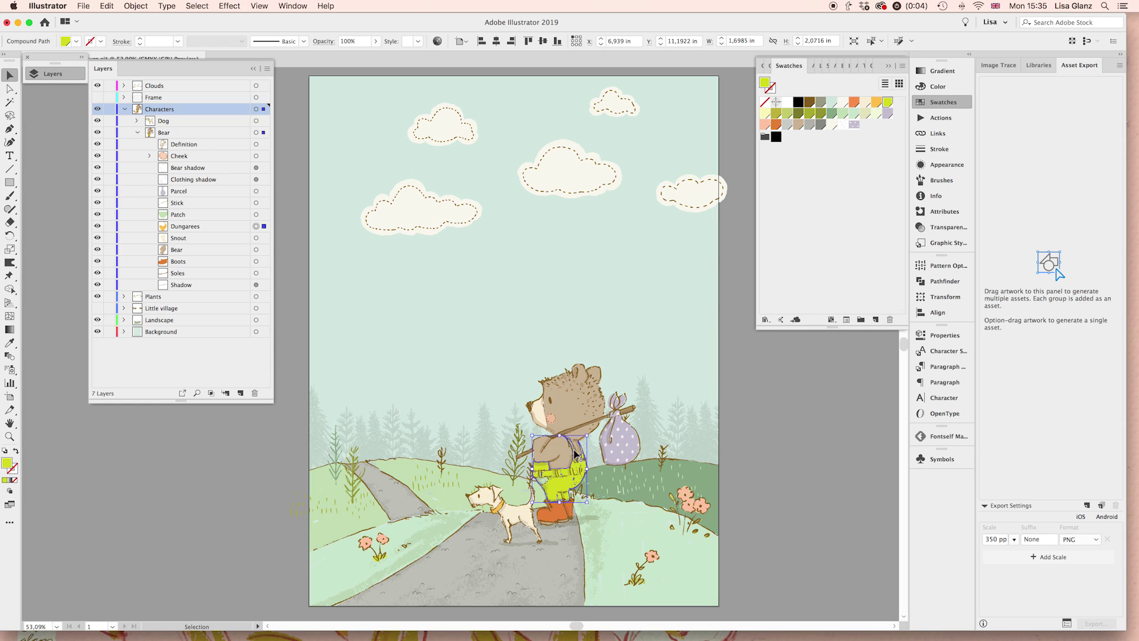
left_click(777, 457)
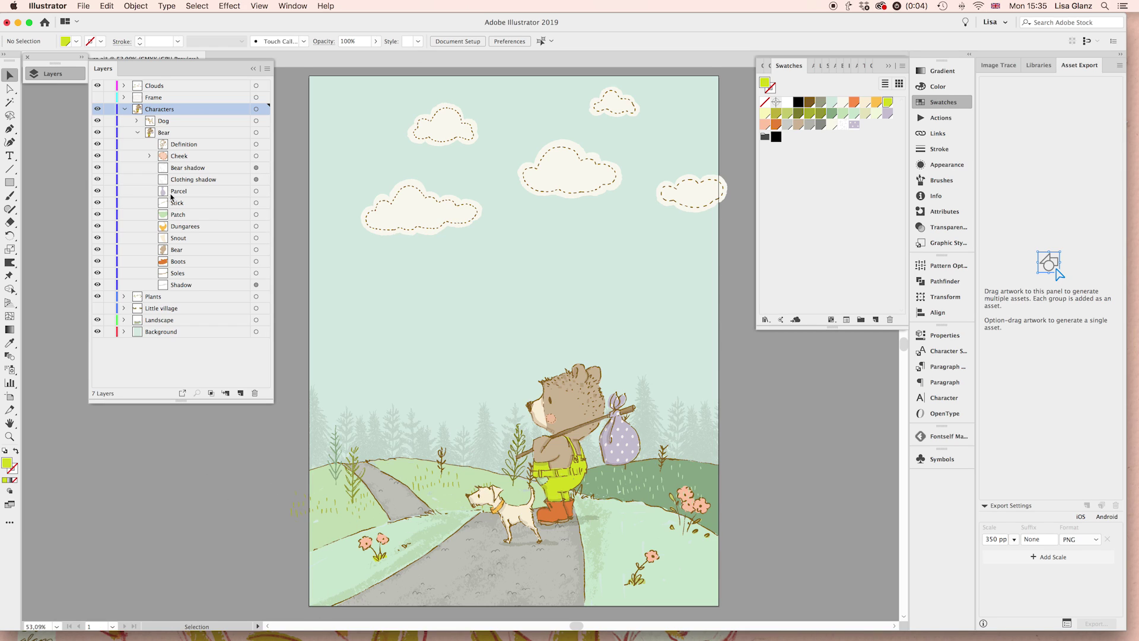
left_click(137, 133)
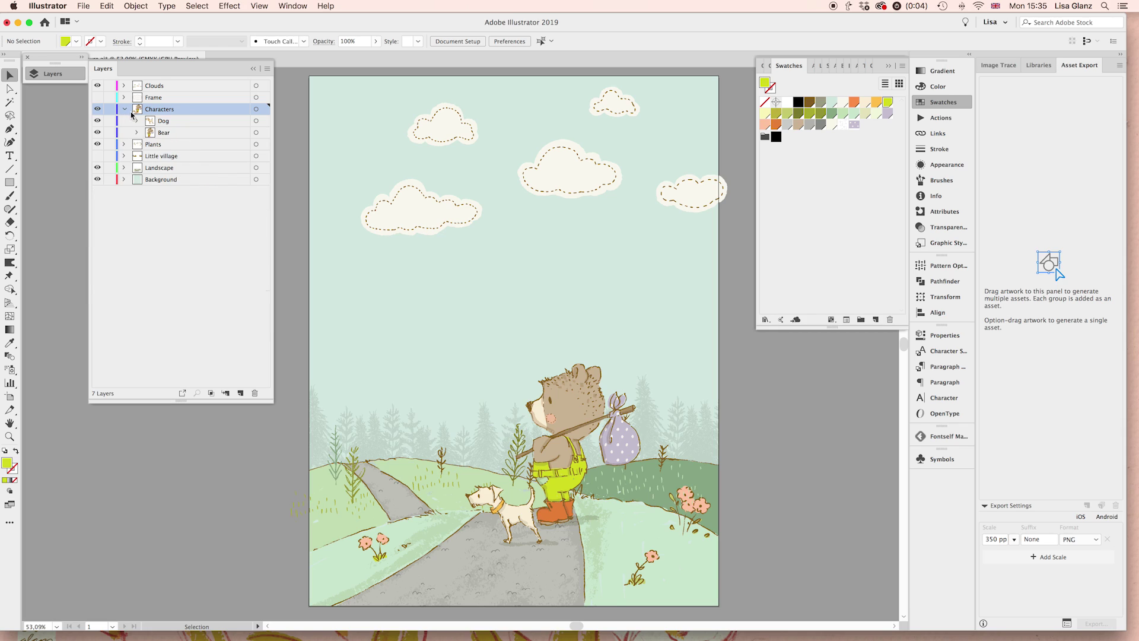
Select the Back hill in the Landscape layer and apply a light yellow-green swatch.
left_click(124, 111)
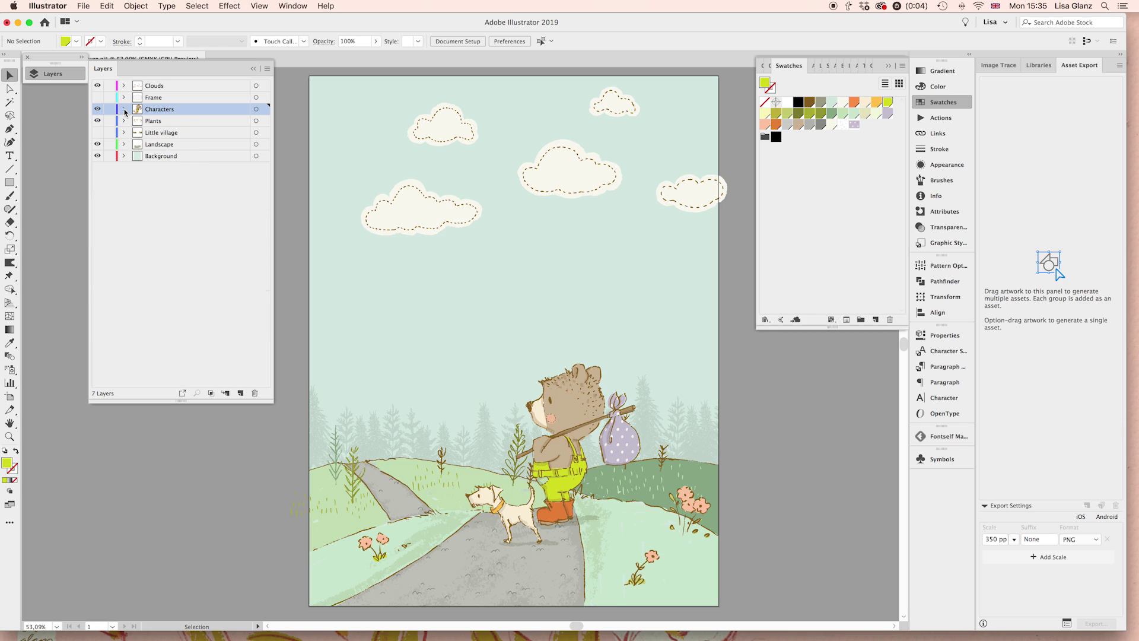
left_click(125, 146)
left_click(137, 157)
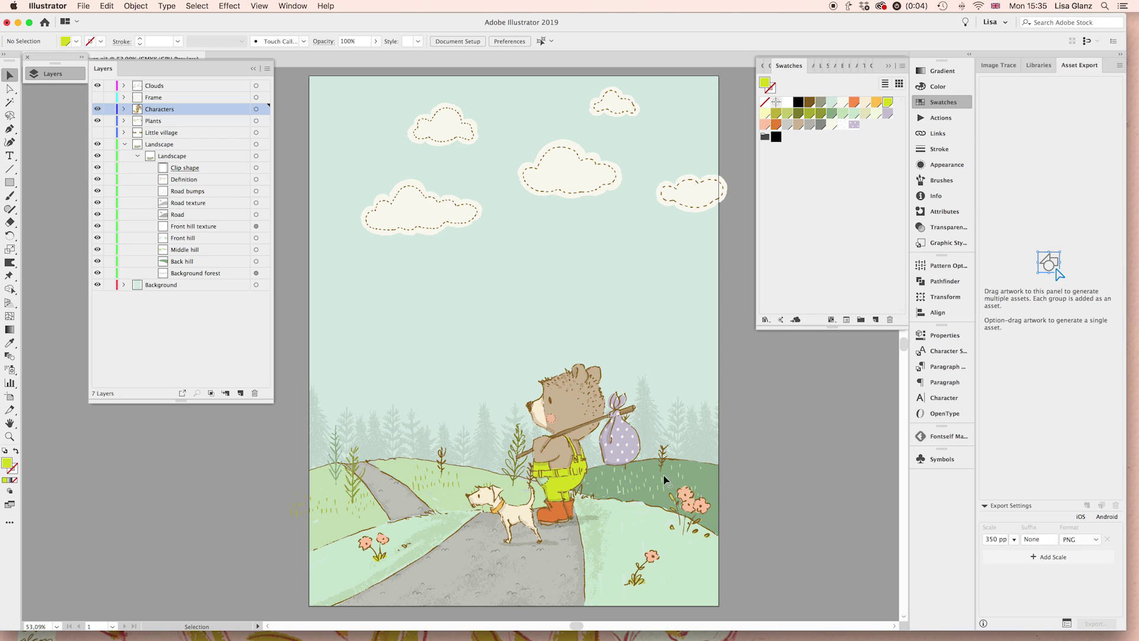
left_click(256, 262)
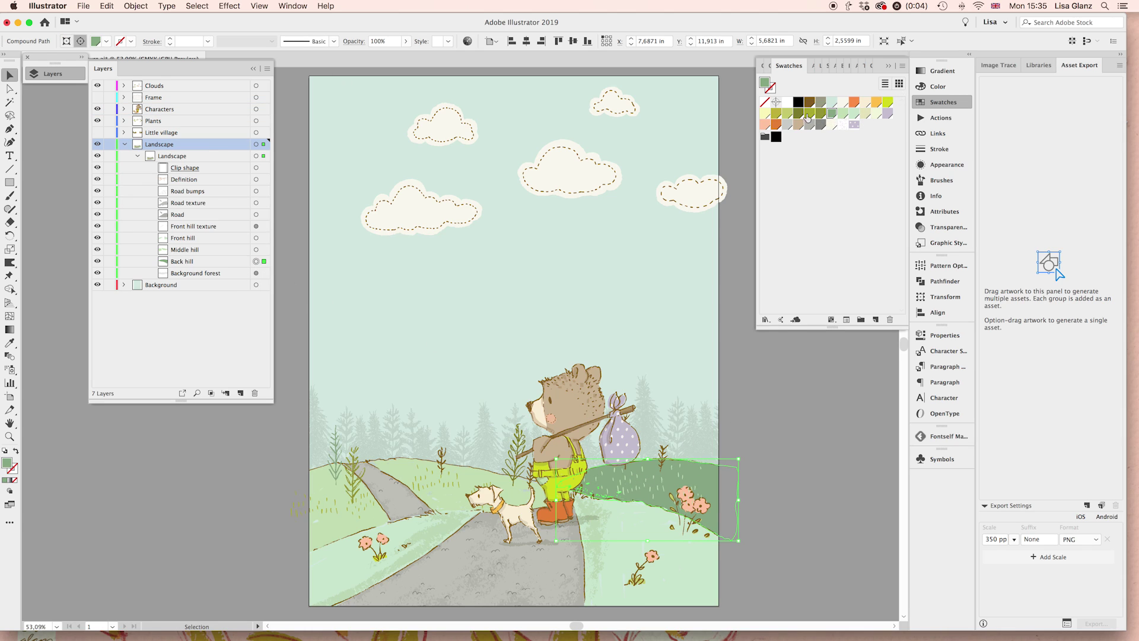
left_click(787, 114)
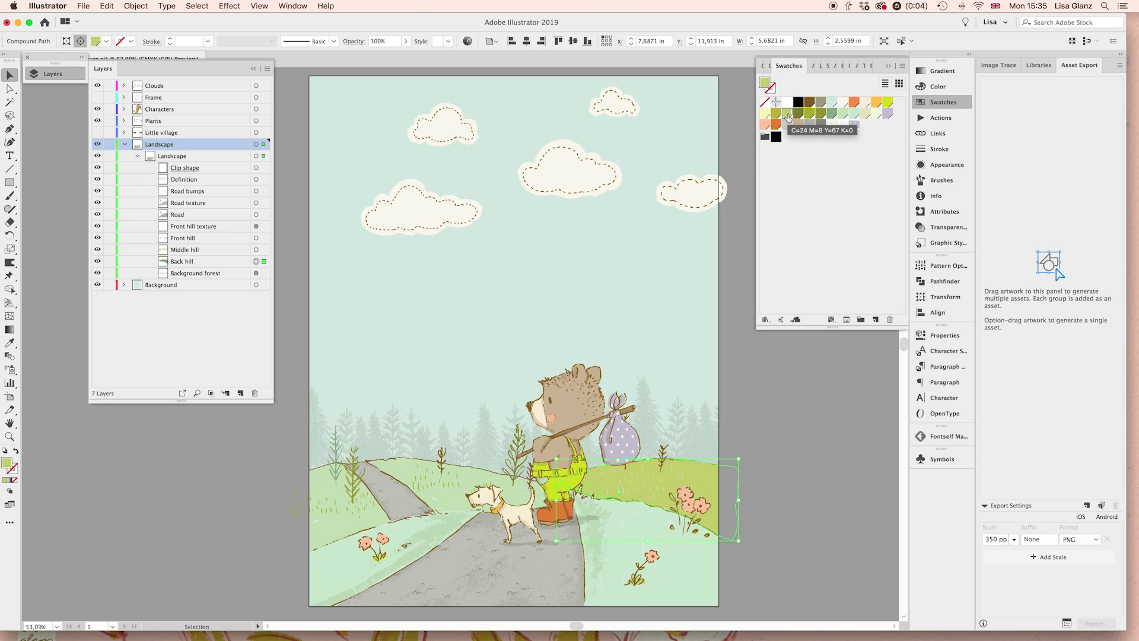
left_click(831, 446)
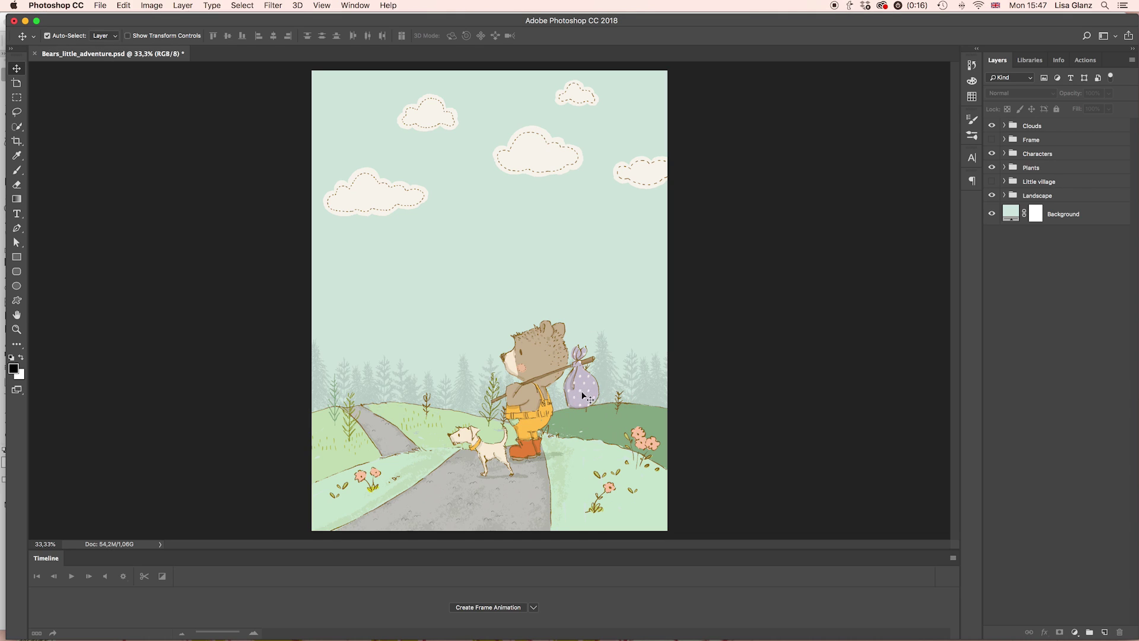
Expand the Characters and Bear groups in Photoshop and select the Parcel layer.
left_click(1004, 154)
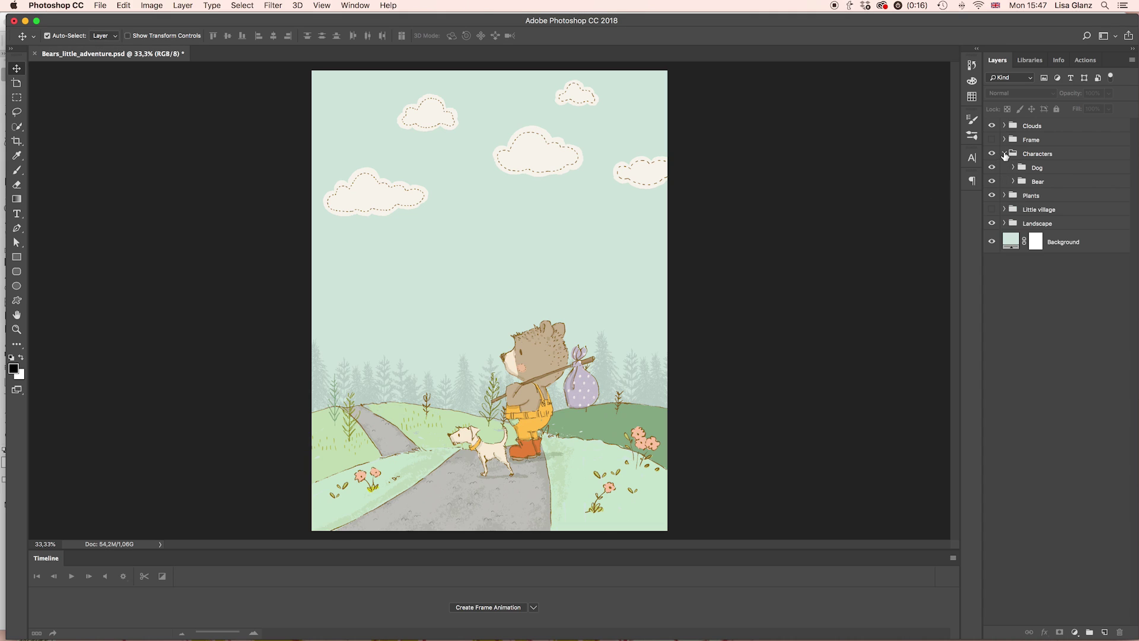
left_click(1013, 182)
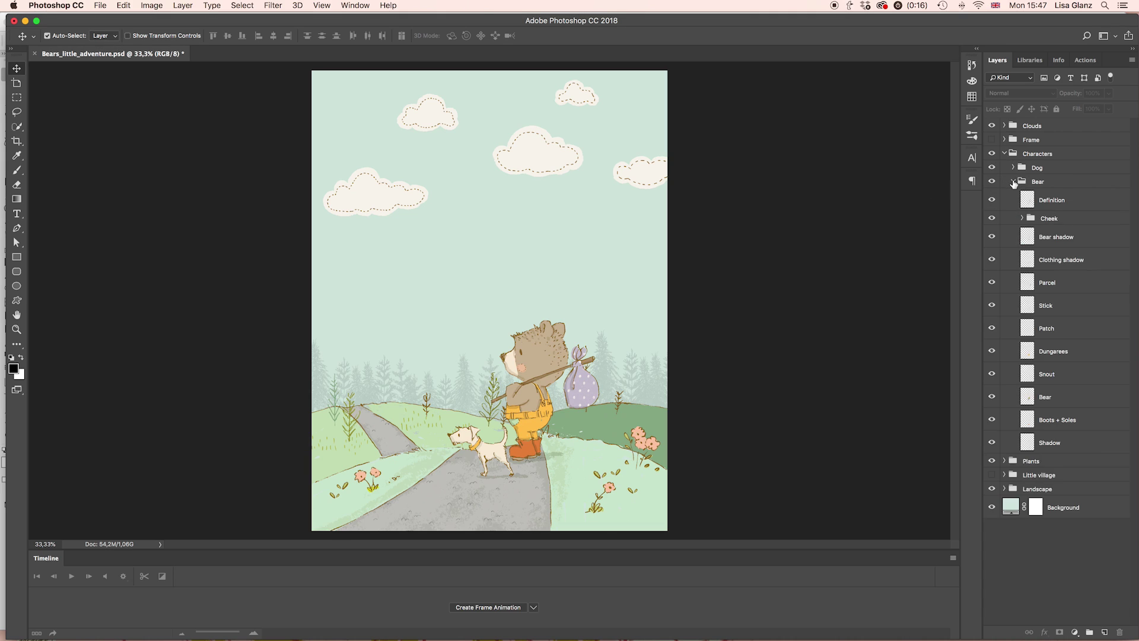
left_click(1049, 285)
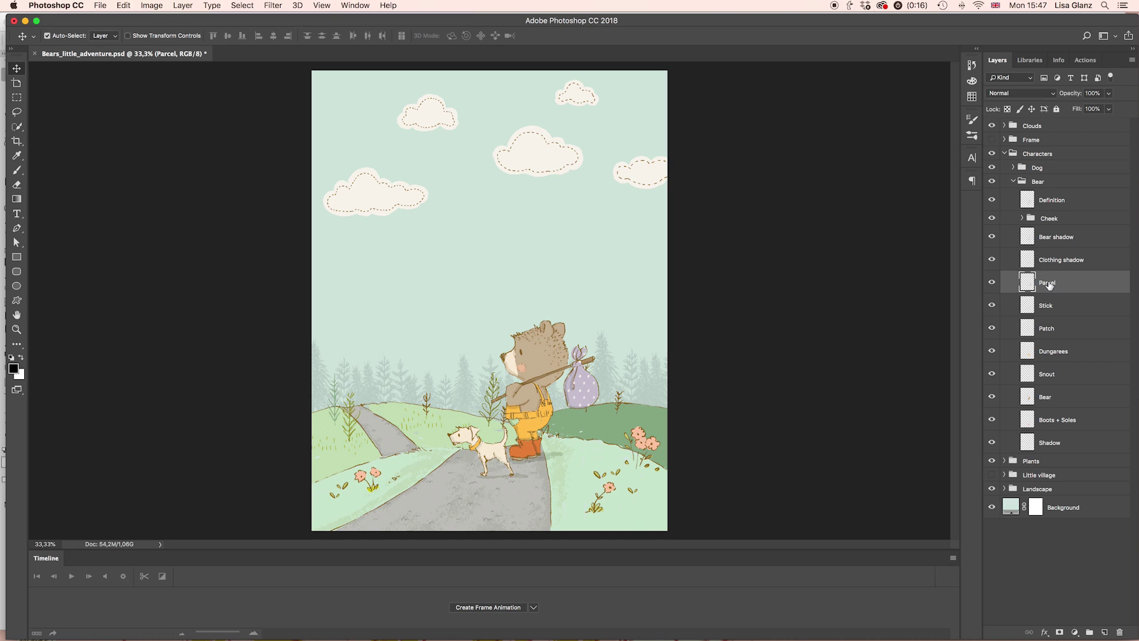
left_click(1044, 633)
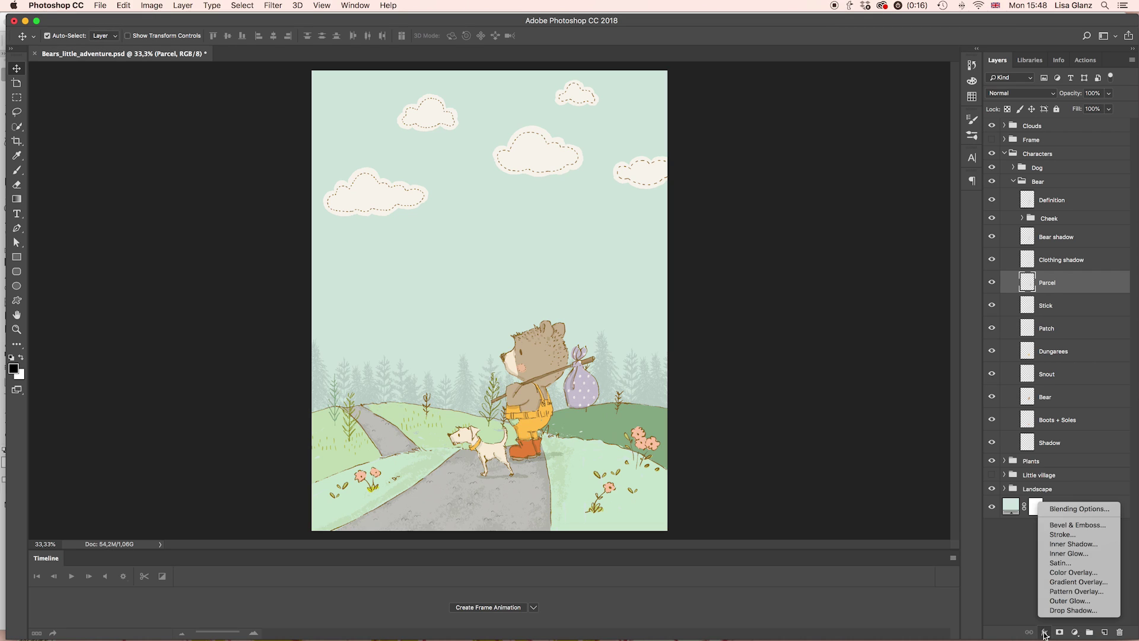
Add a Color Overlay to the Parcel layer using light blue #98acd9.
left_click(1075, 572)
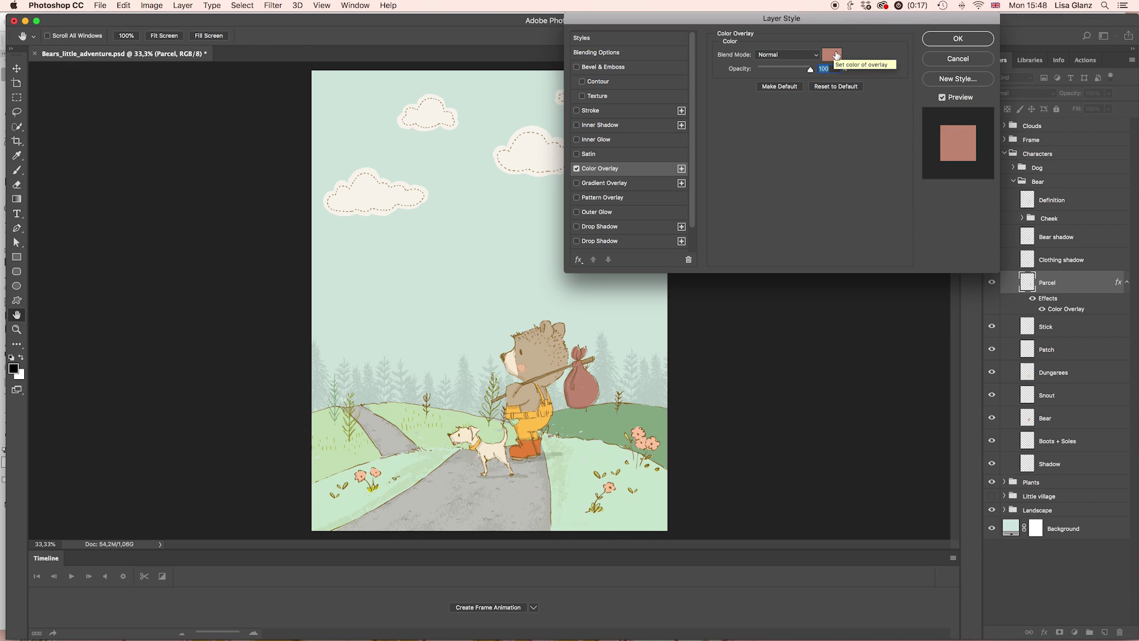
left_click(830, 55)
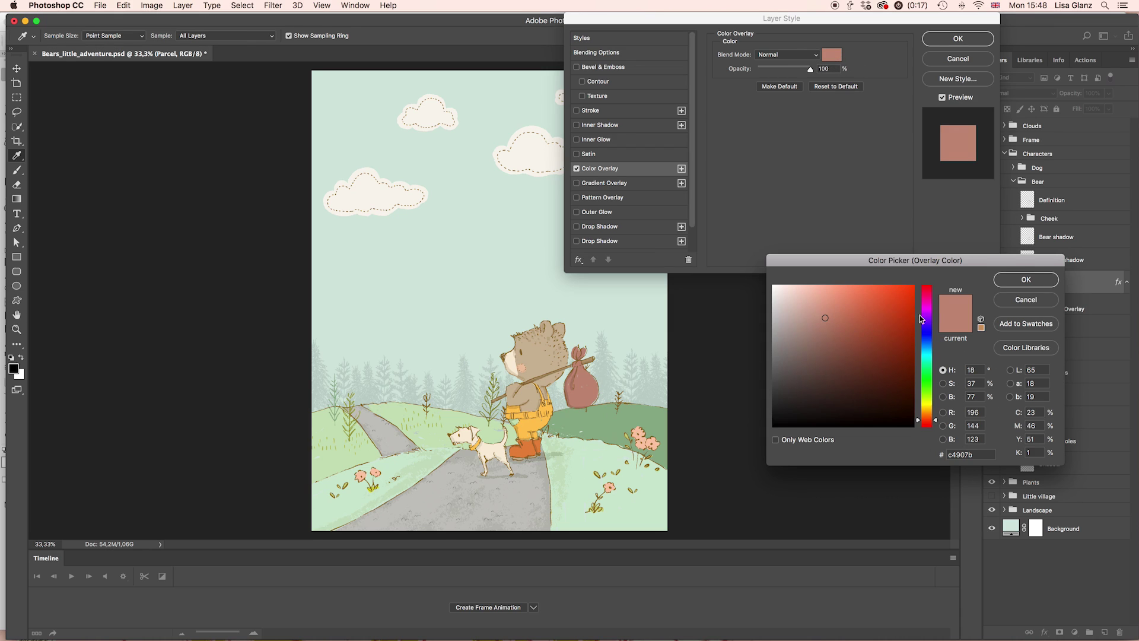
left_click_drag(935, 422, 934, 340)
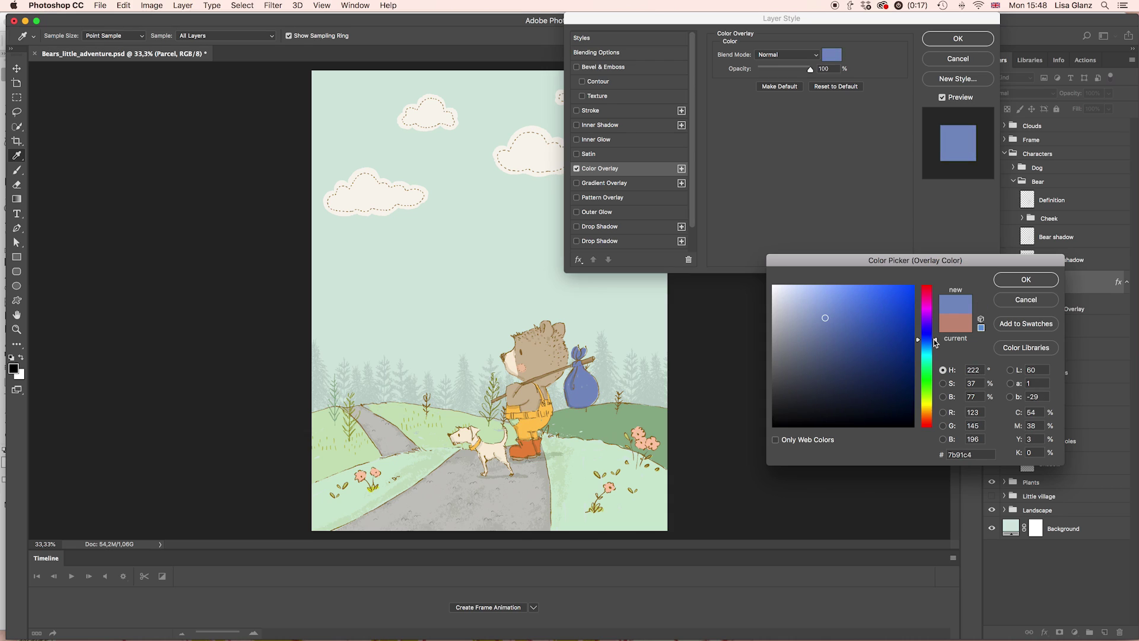
left_click(834, 329)
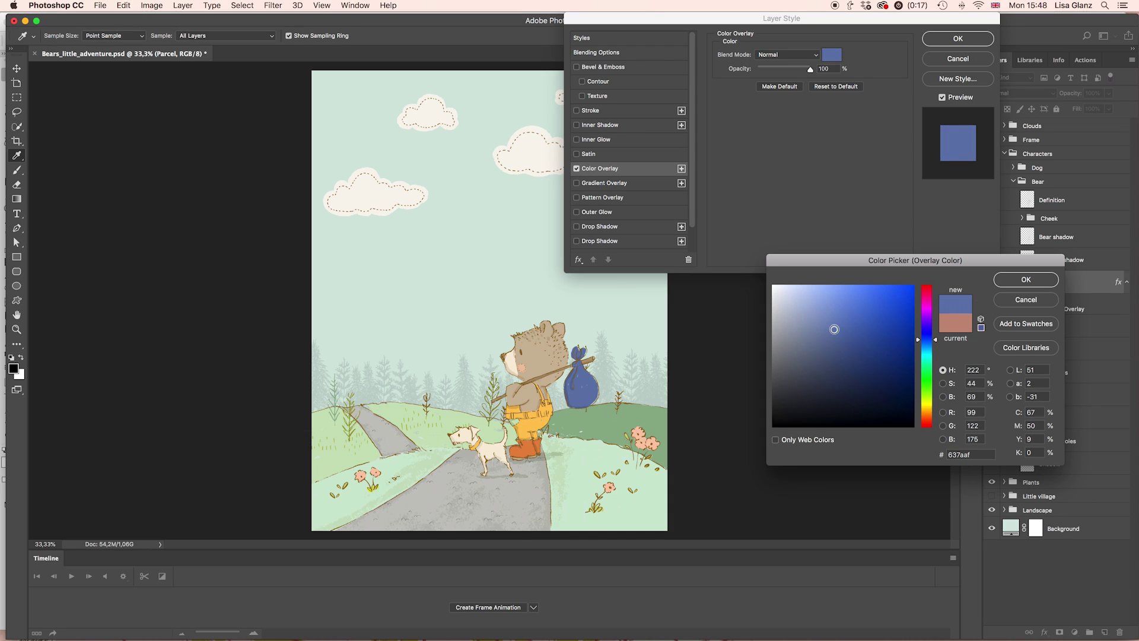
left_click(818, 317)
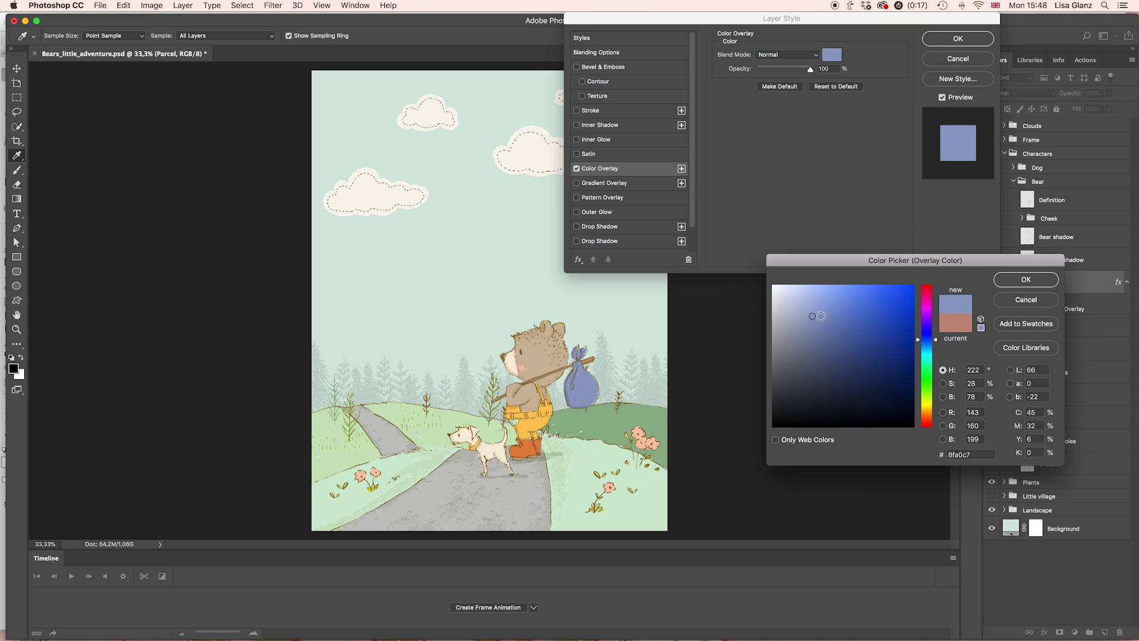
left_click(815, 307)
left_click(814, 305)
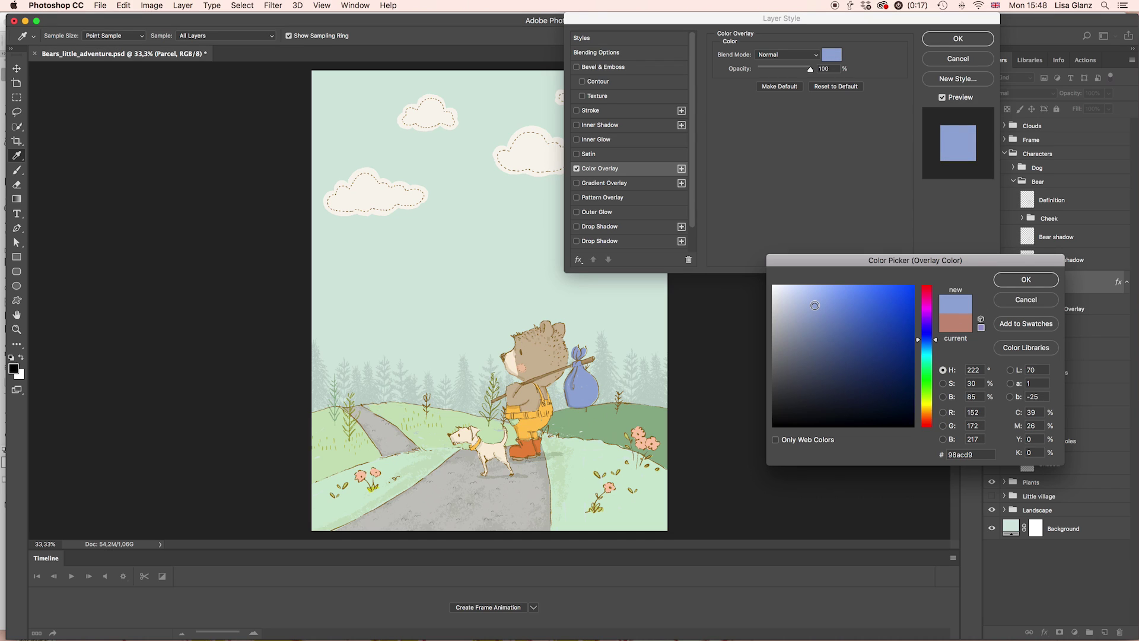
left_click(1027, 280)
left_click(955, 42)
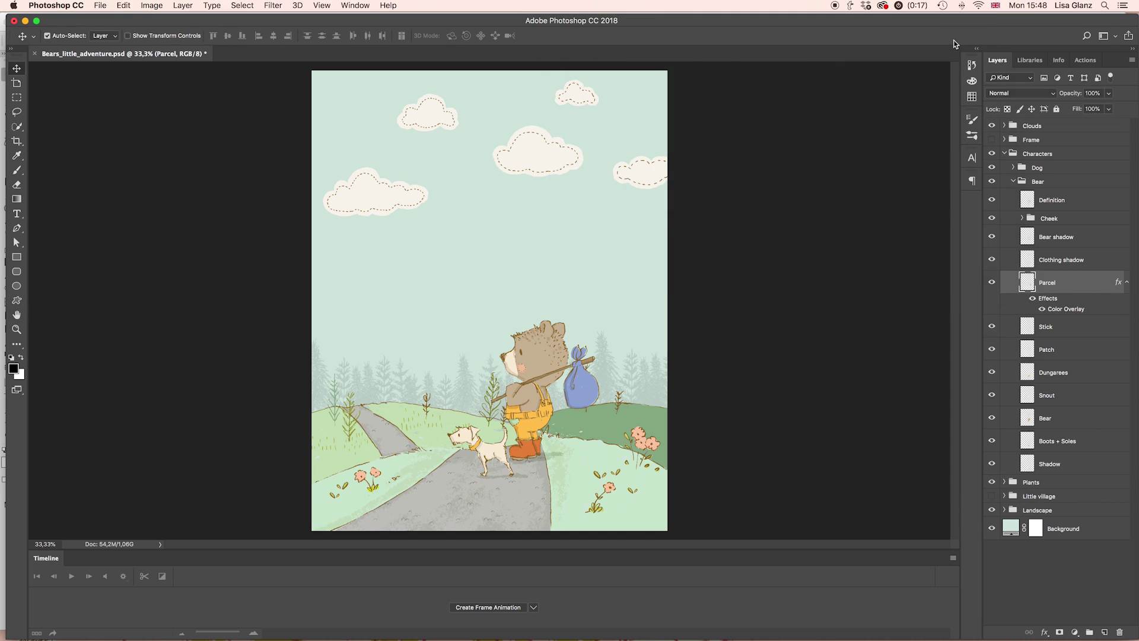
Toggle the blue overlay off and on to compare, then collapse the Bear group.
left_click(1033, 298)
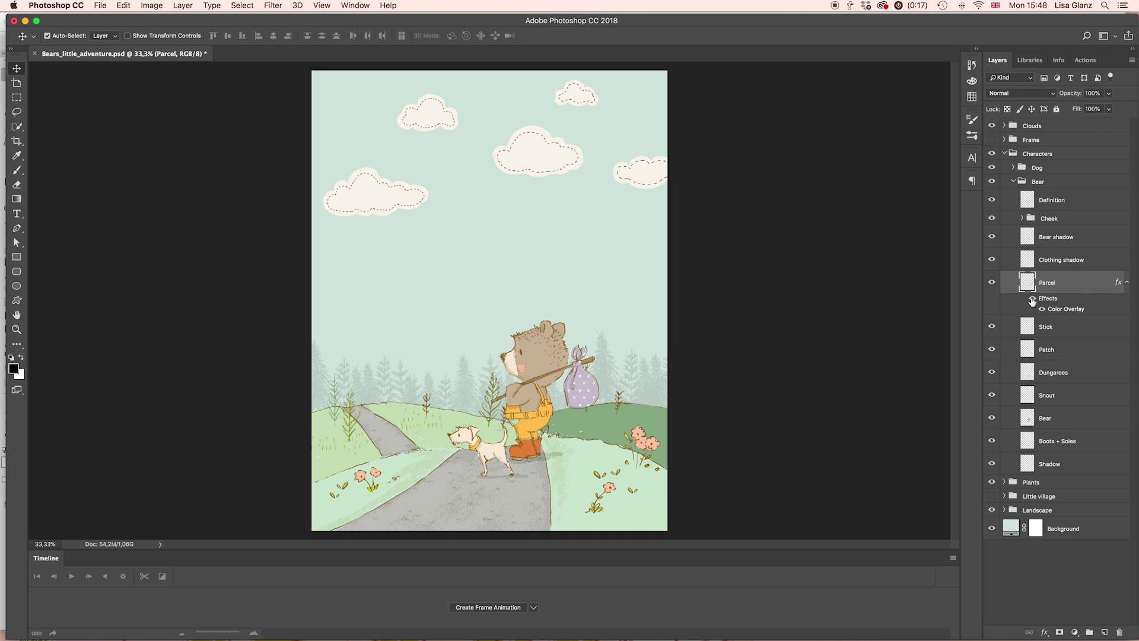
left_click(1032, 299)
left_click(1033, 299)
left_click(1032, 300)
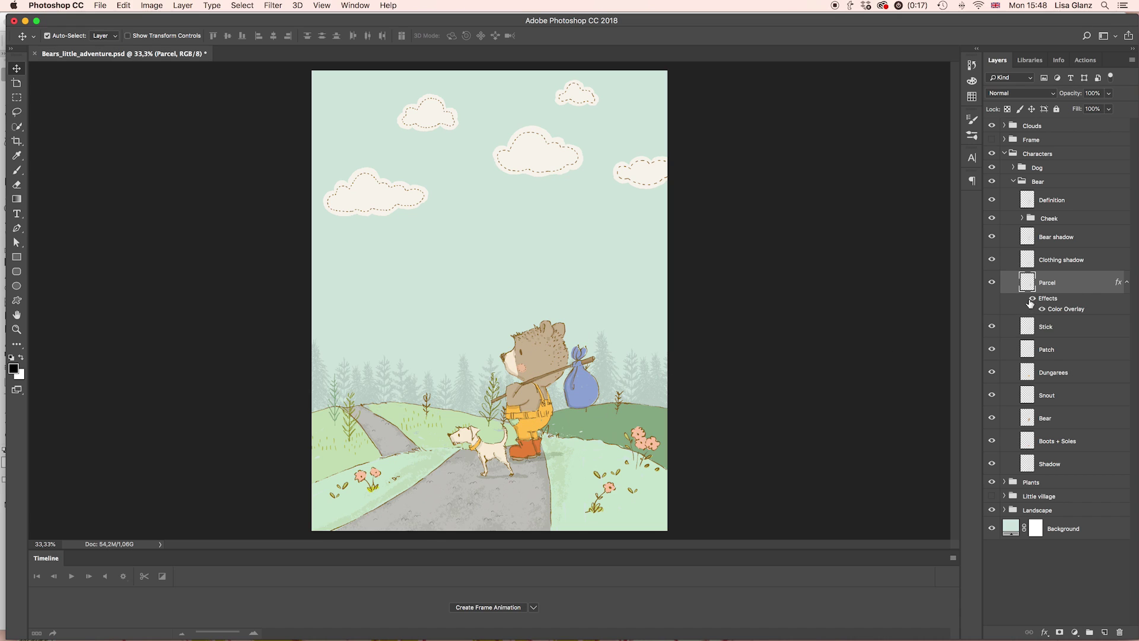
left_click(1038, 181)
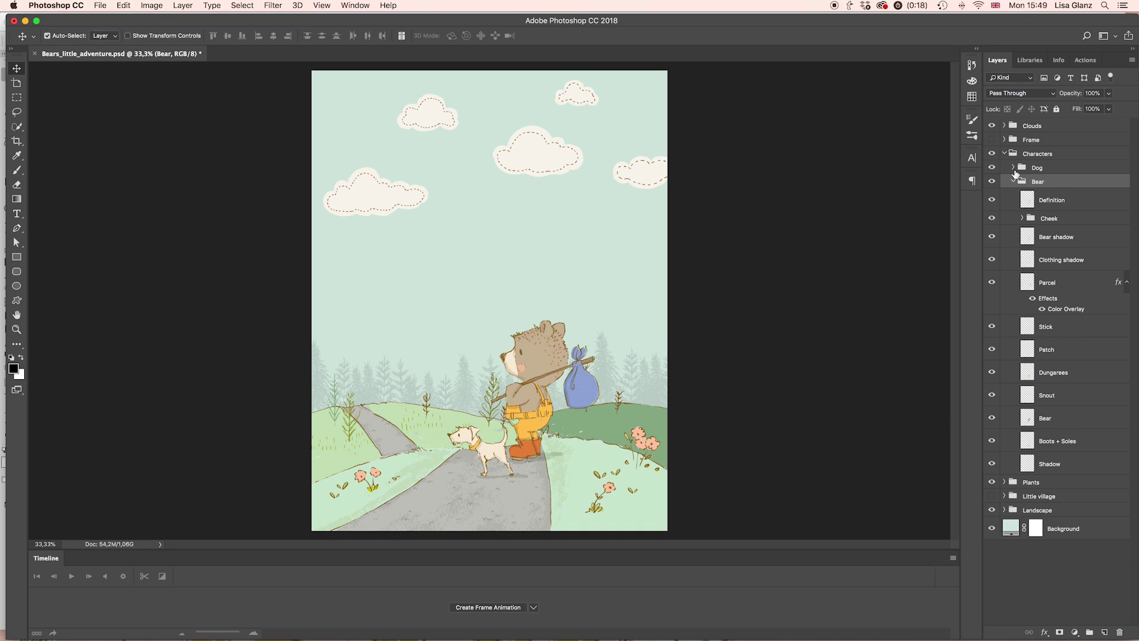
left_click(1013, 181)
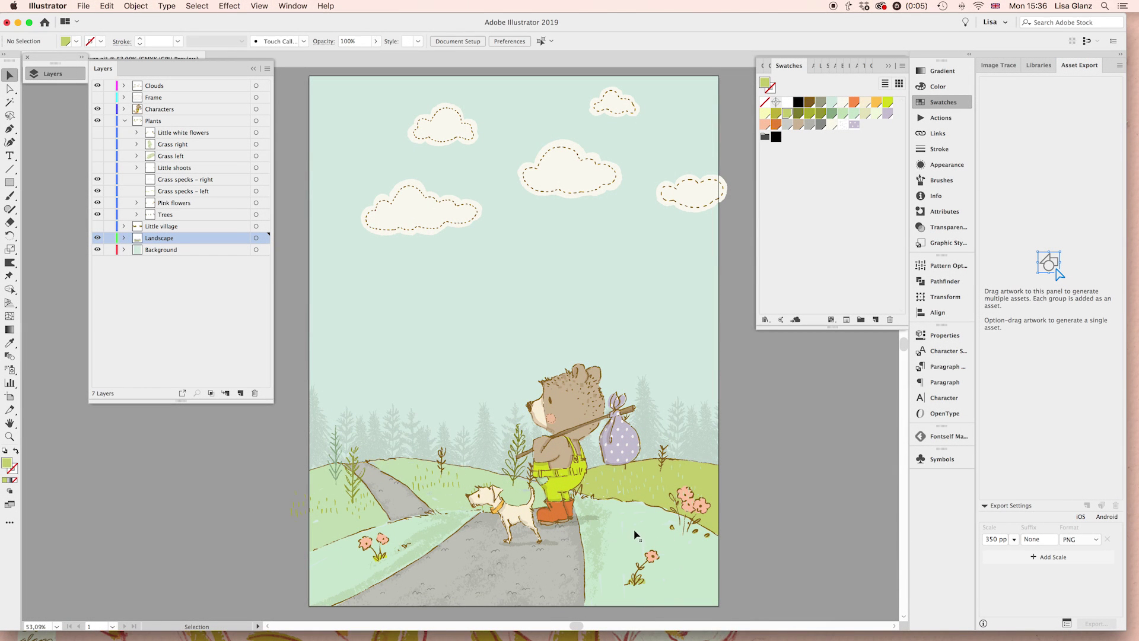
Hide Grass specks right, the pink flowers, and the yellow flowers in both grass layers.
left_click(97, 179)
left_click(98, 203)
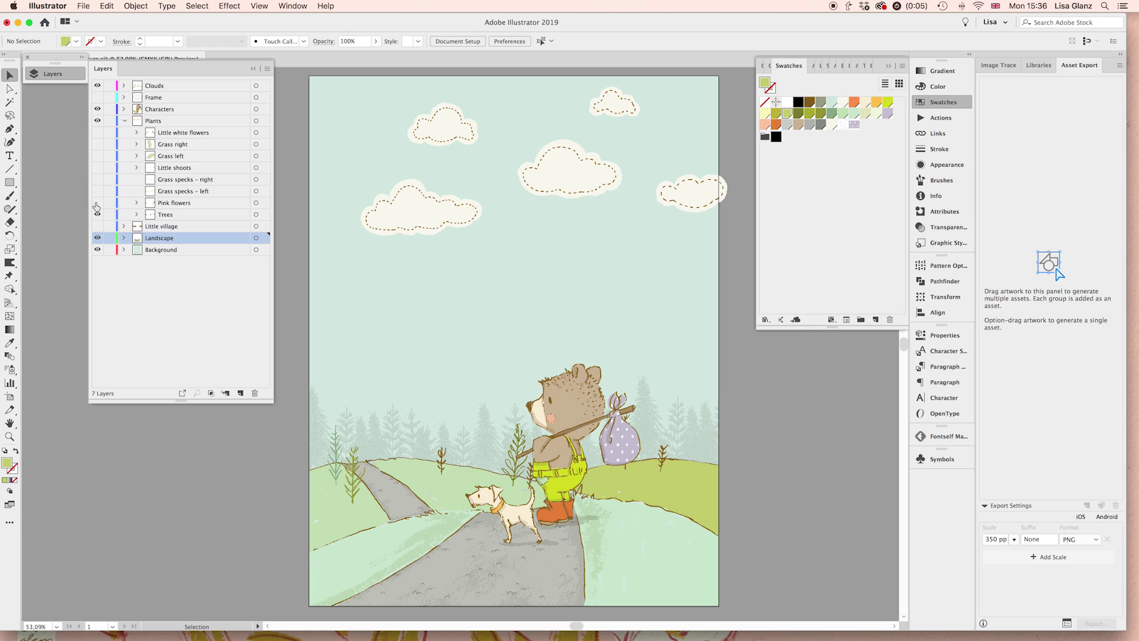
left_click(97, 144)
left_click(98, 156)
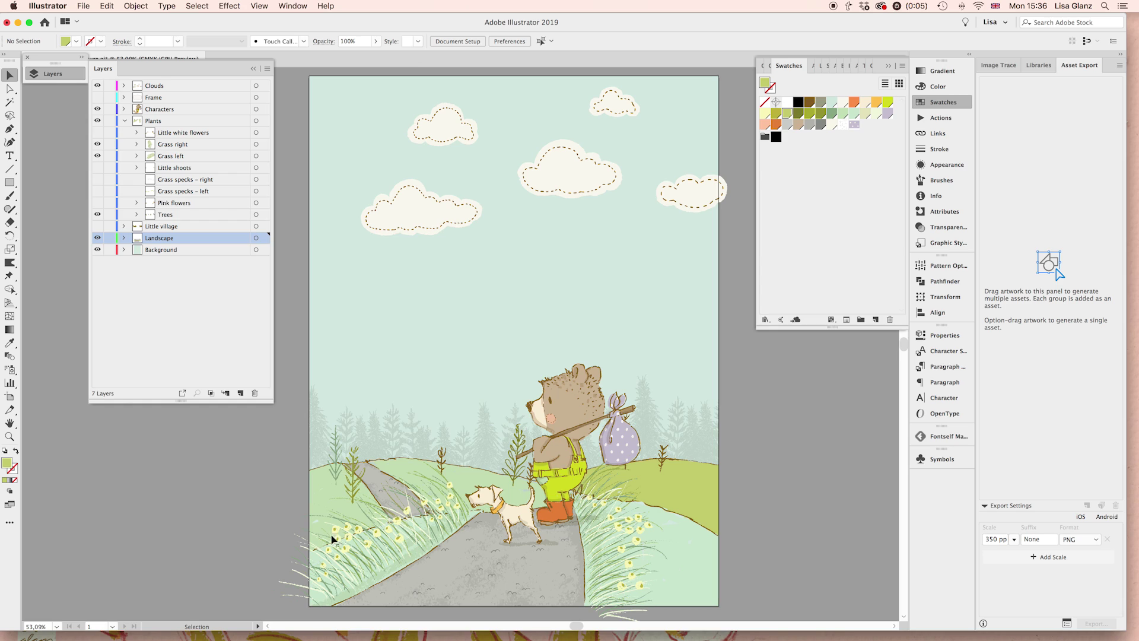
left_click(137, 157)
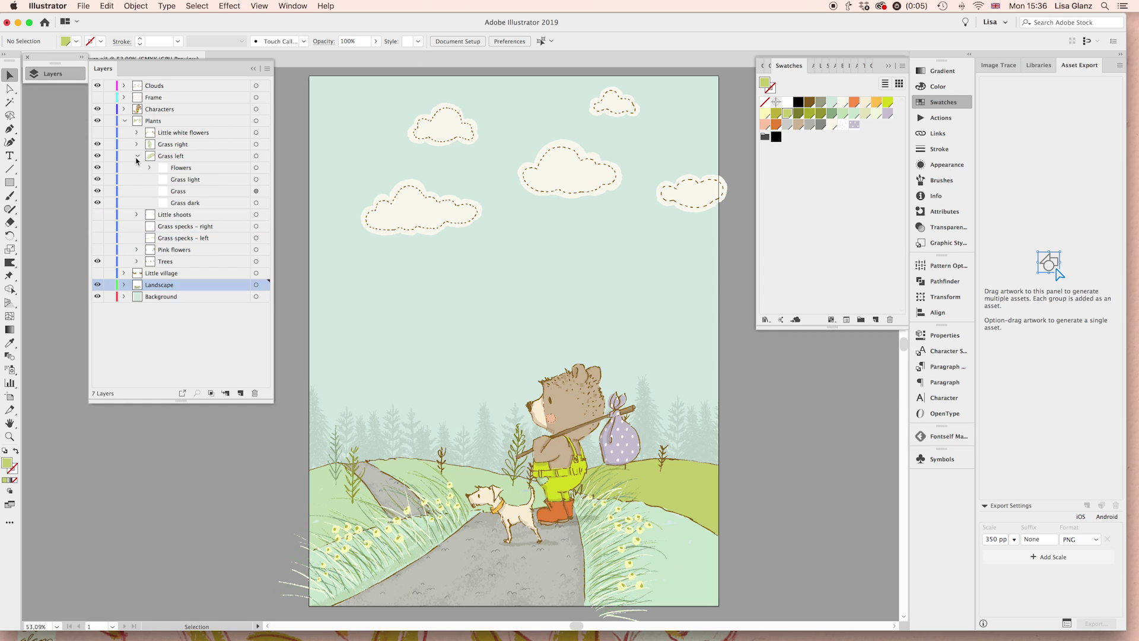
left_click(98, 168)
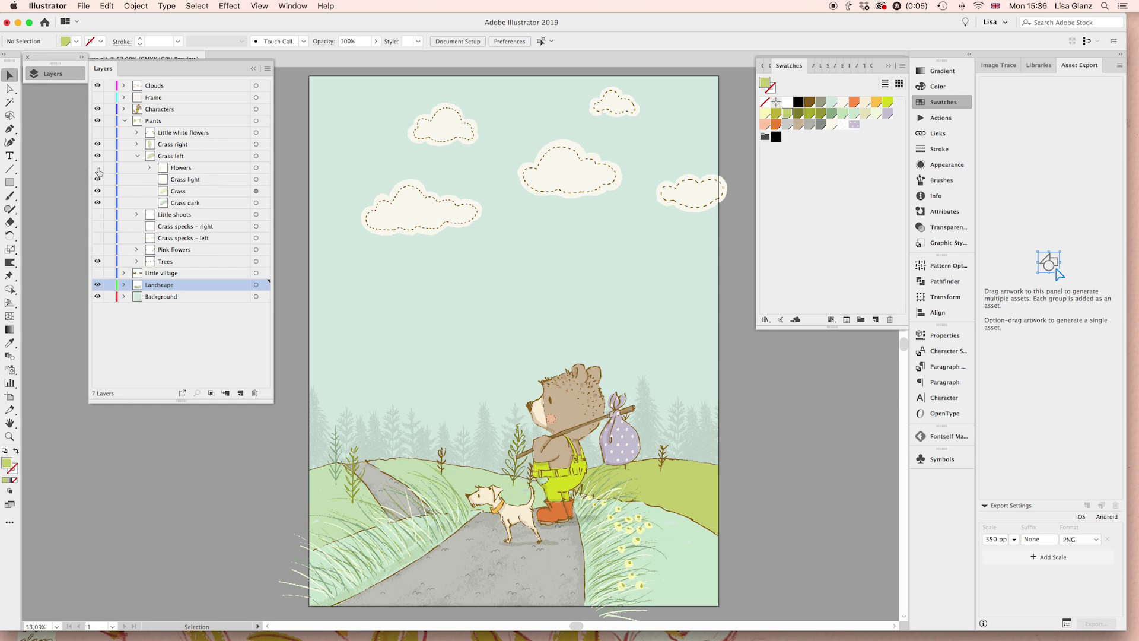
left_click(137, 144)
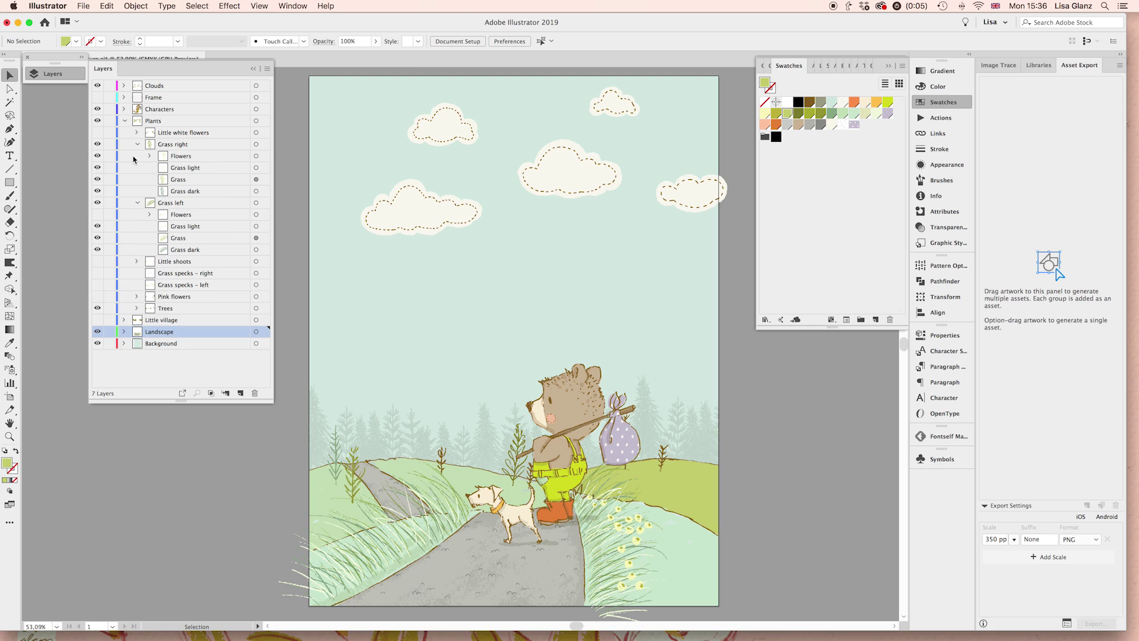
left_click(97, 156)
Show Little white flowers, hide both grass layers and the characters, and turn on Frame.
left_click(98, 133)
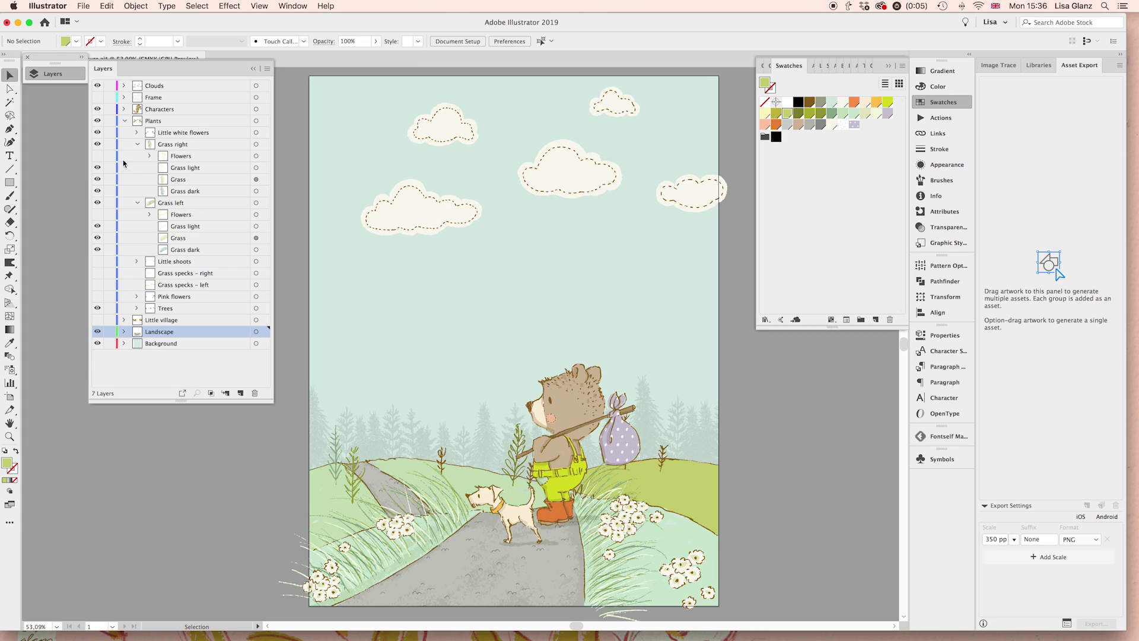
left_click(137, 144)
left_click(97, 144)
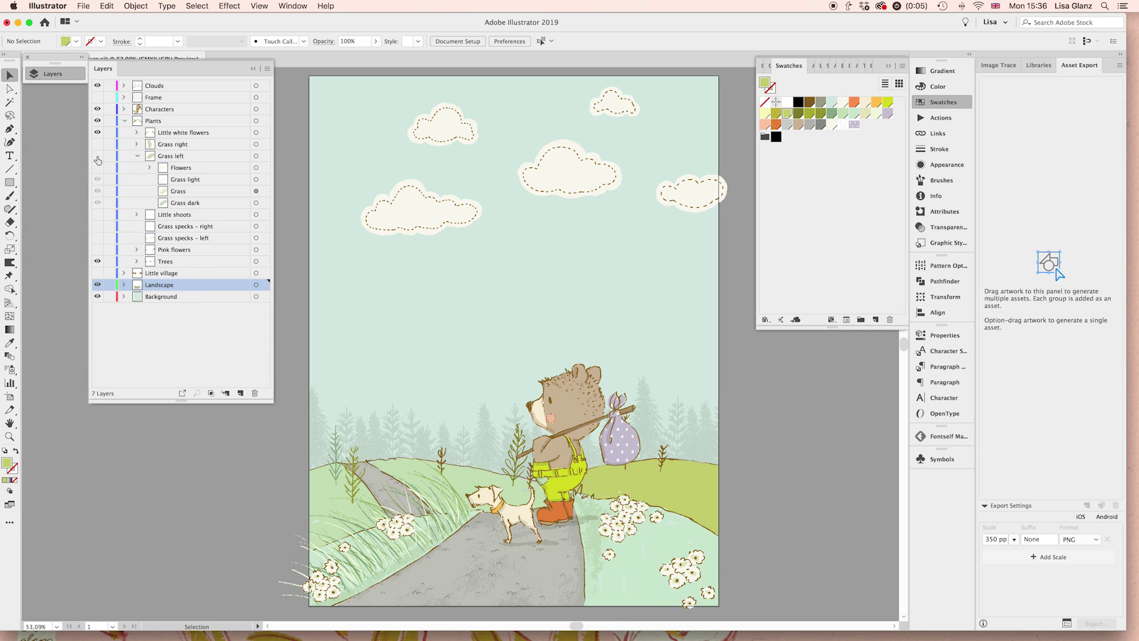
left_click(97, 157)
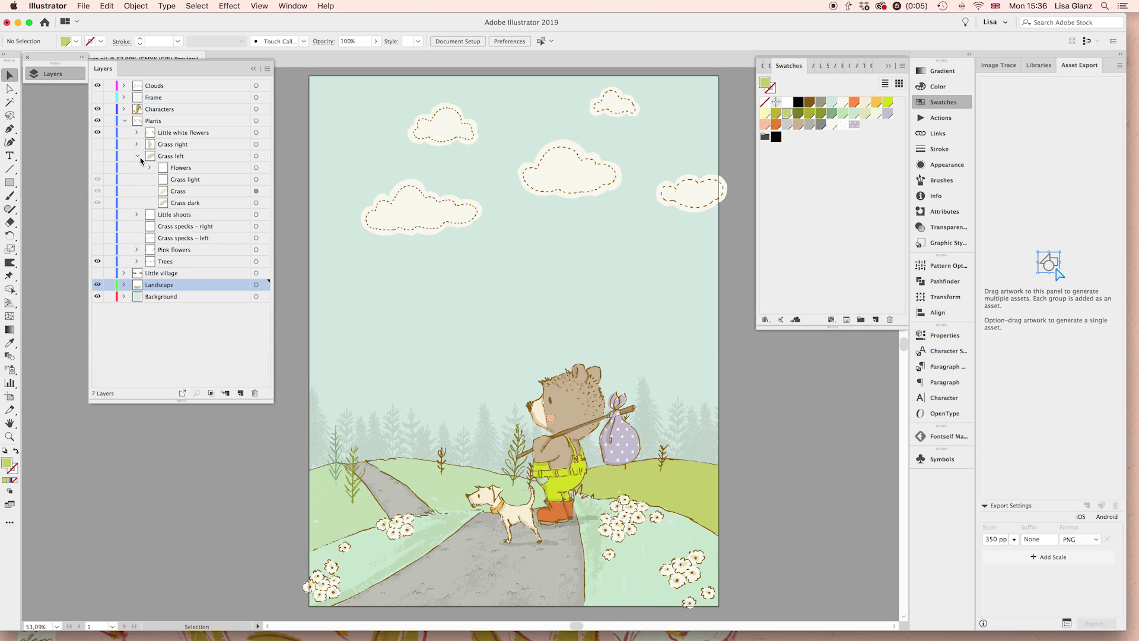
left_click(138, 156)
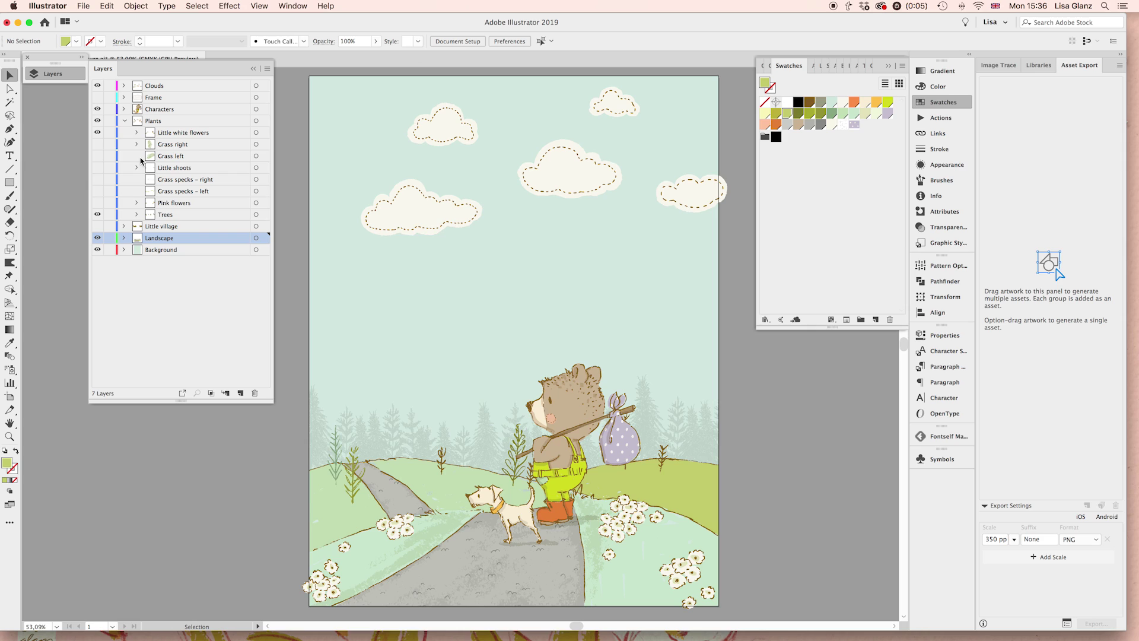
left_click(98, 109)
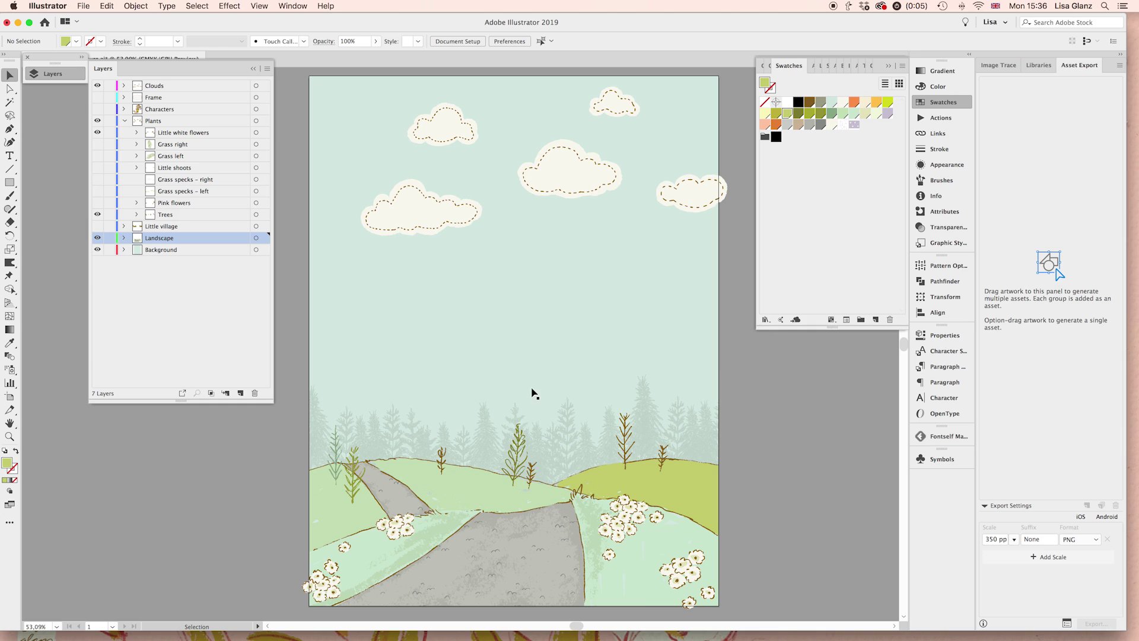
left_click(97, 97)
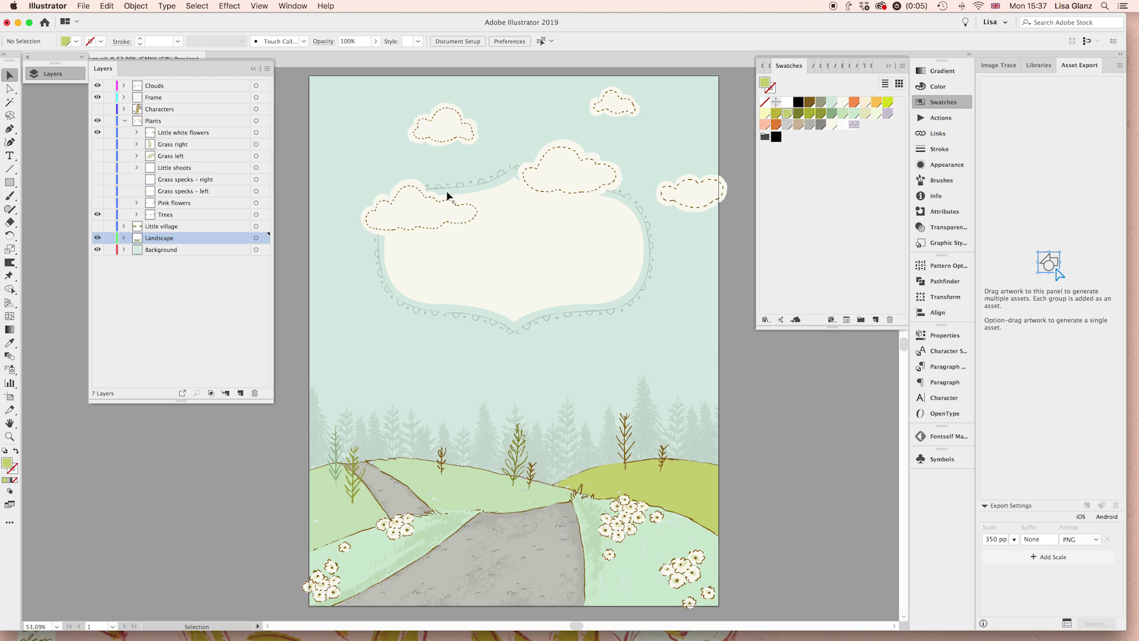
Drag two clouds outward around the frame, then make the Little village layer visible.
left_click_drag(424, 220, 358, 172)
left_click_drag(564, 183, 596, 179)
left_click(784, 505)
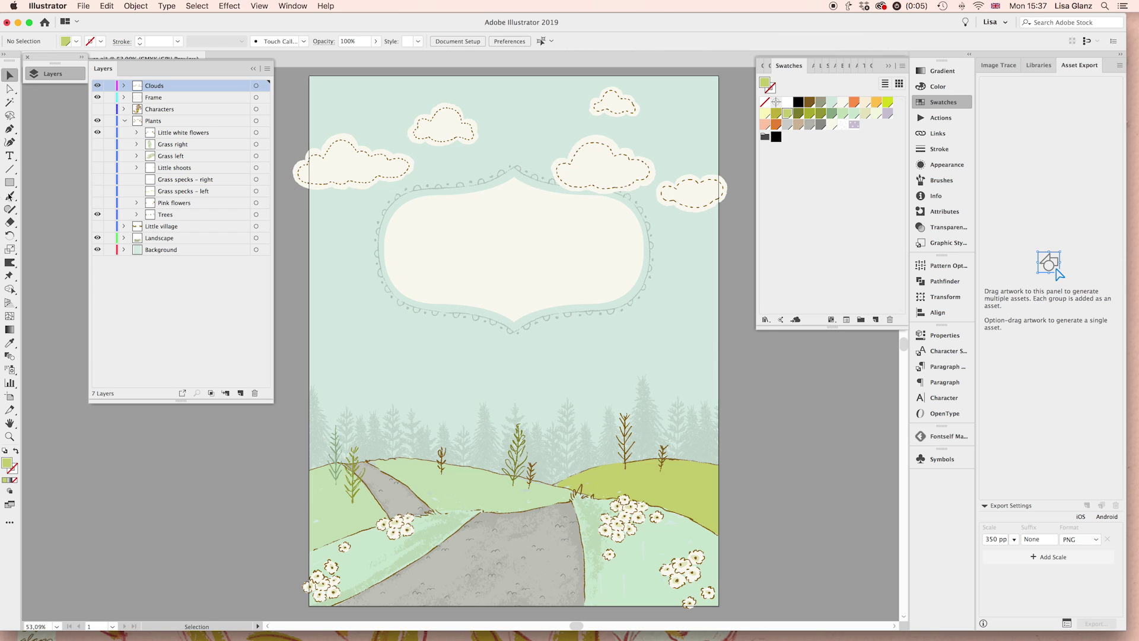
left_click(97, 226)
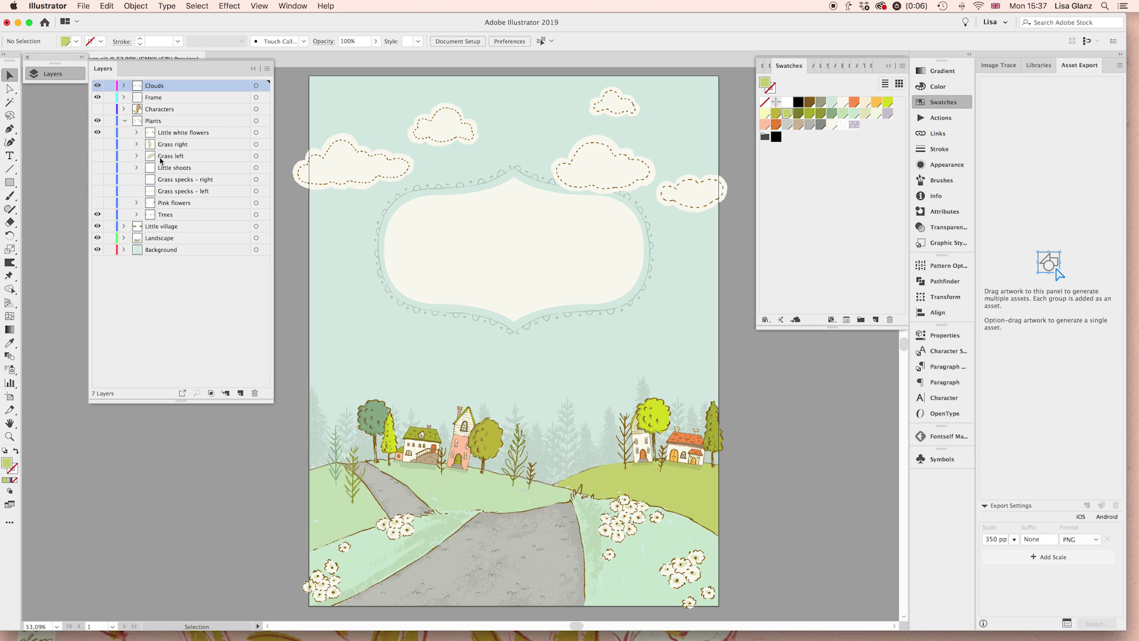
Turn the Characters layer back on, expand it, and hide the Bear sublayer.
left_click(97, 108)
left_click(124, 109)
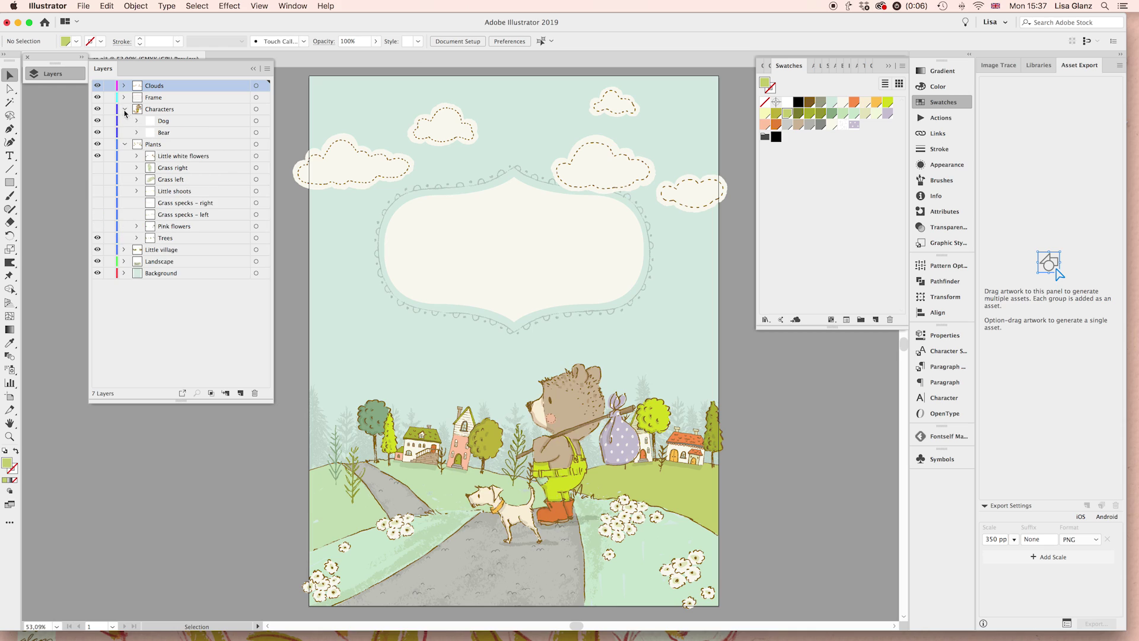
left_click(96, 133)
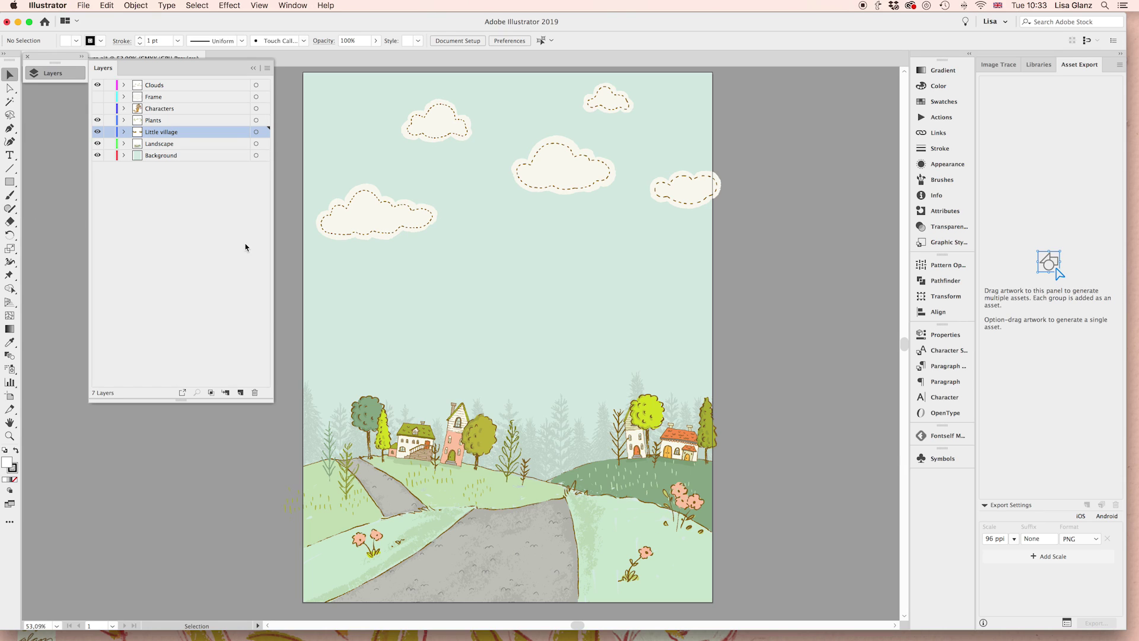
Open Houses_and_frame.ai from the Illustrator_CS3-CC Individual_elements folder in Finder.
key("super+Tab")
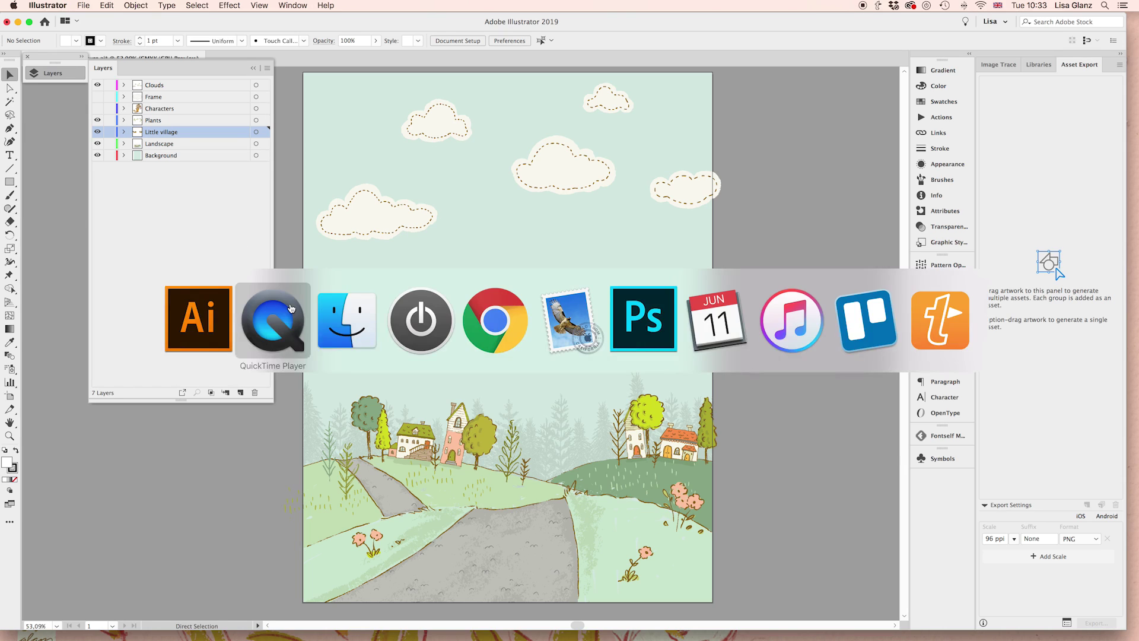
left_click(353, 329)
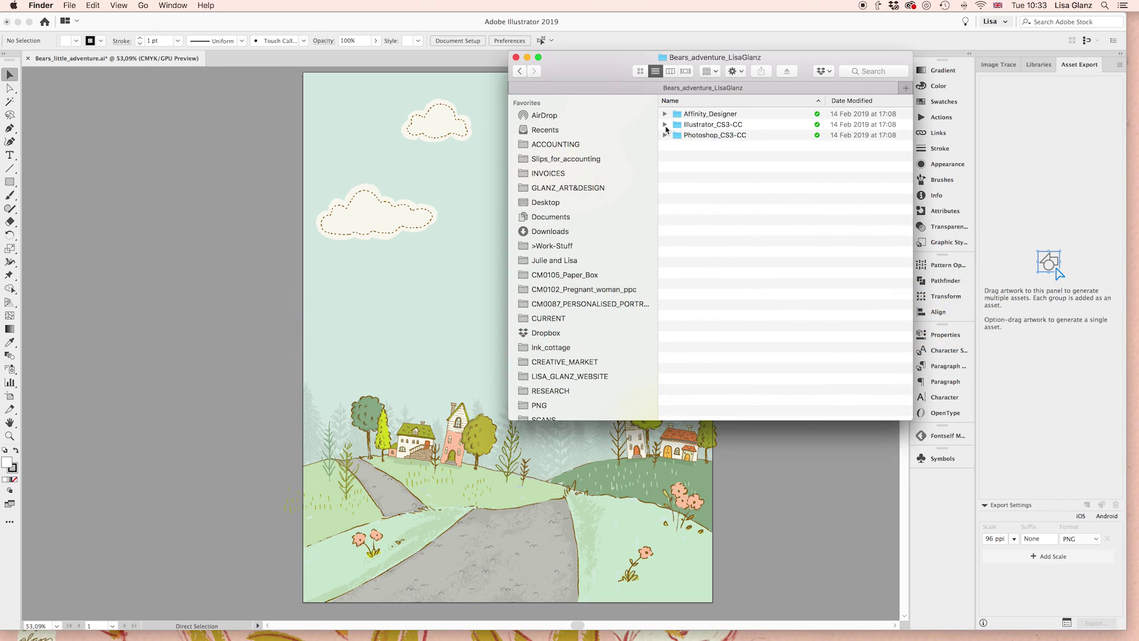
left_click(665, 125)
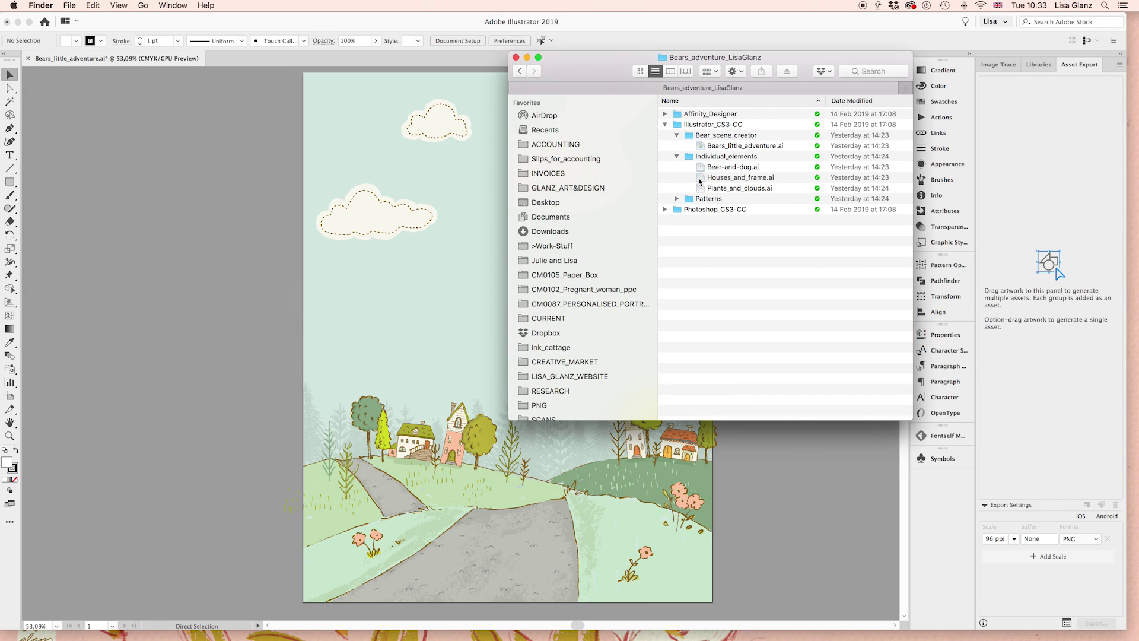
double_click(700, 179)
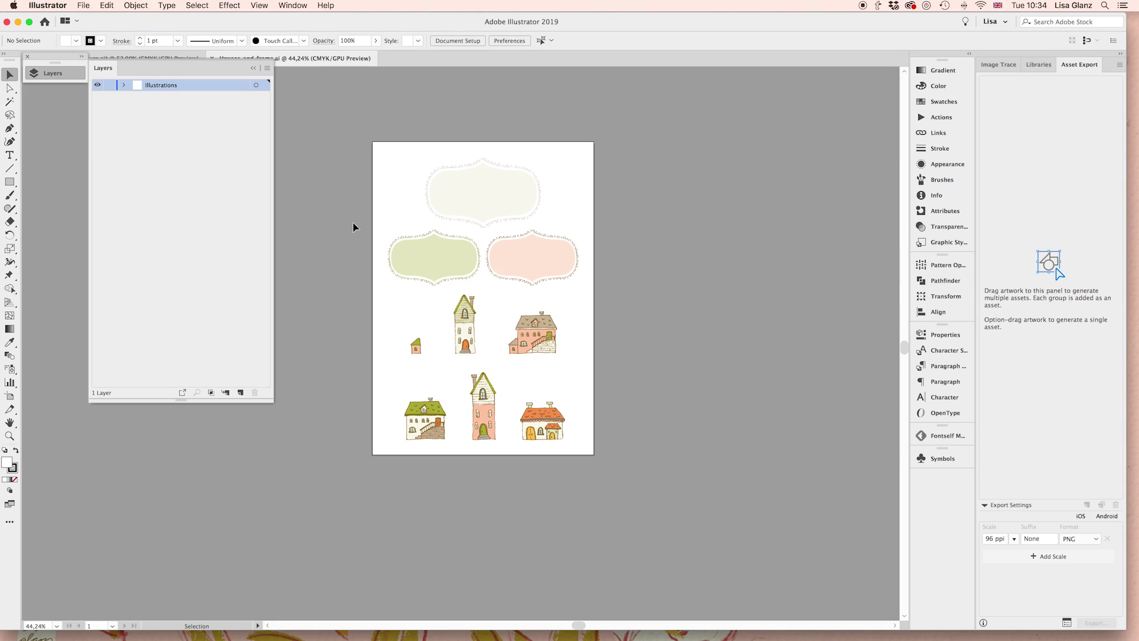
Copy the orange-roofed house from Houses_and_frame.ai and return to the landscape scene document.
scroll(446, 363, "up", 2)
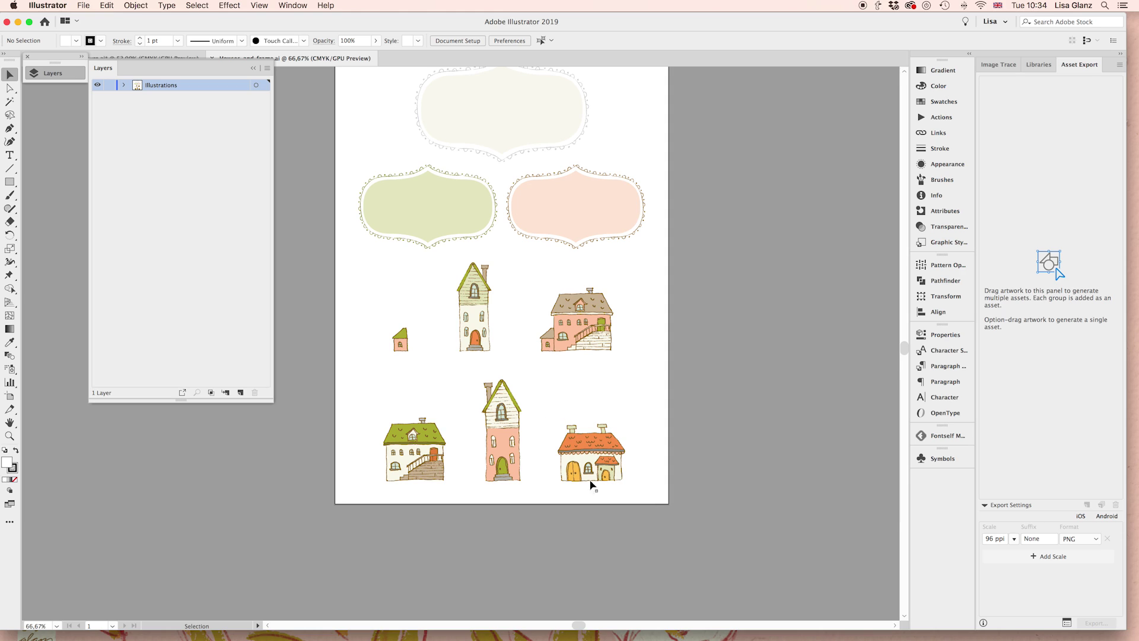
left_click(598, 454)
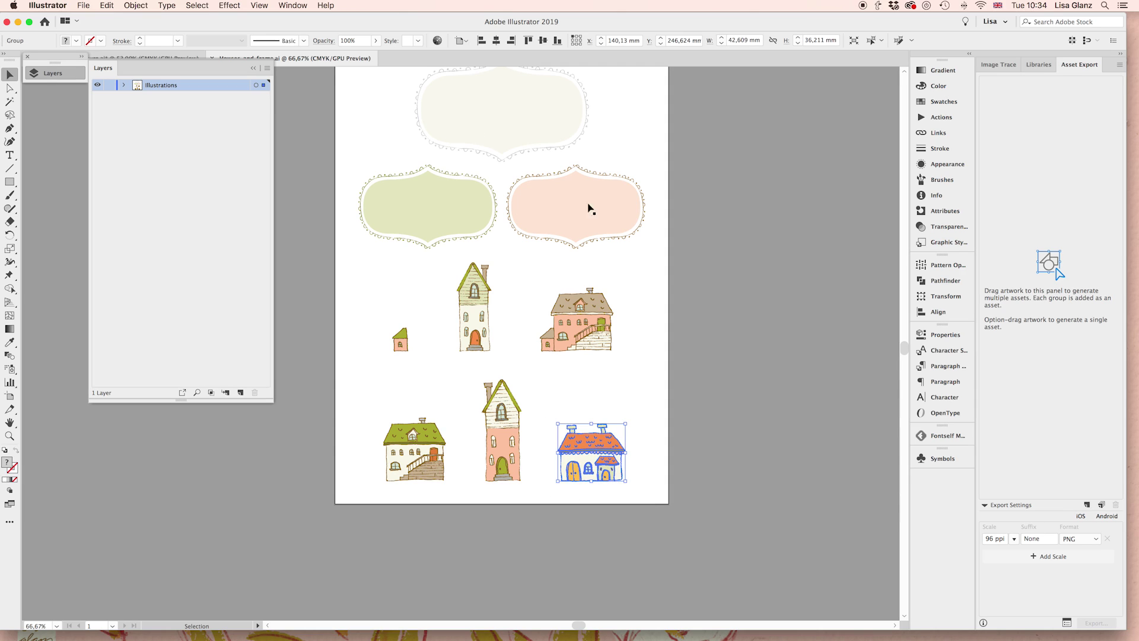
left_click(106, 5)
left_click(125, 59)
left_click(125, 59)
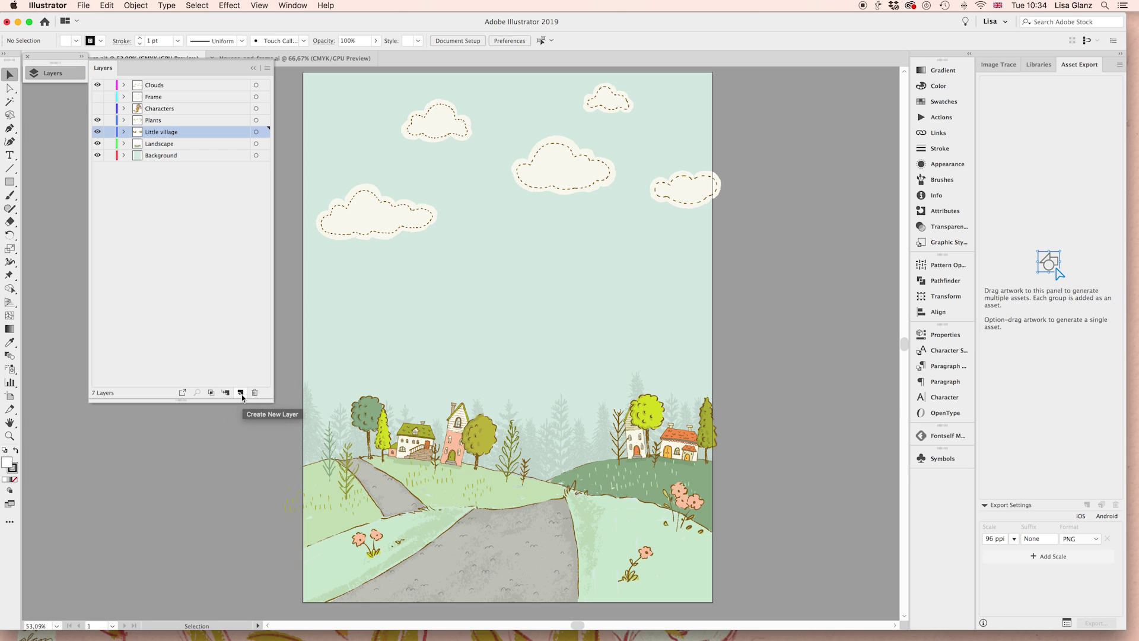
Add a new layer above Little village named 'New house'.
left_click(240, 394)
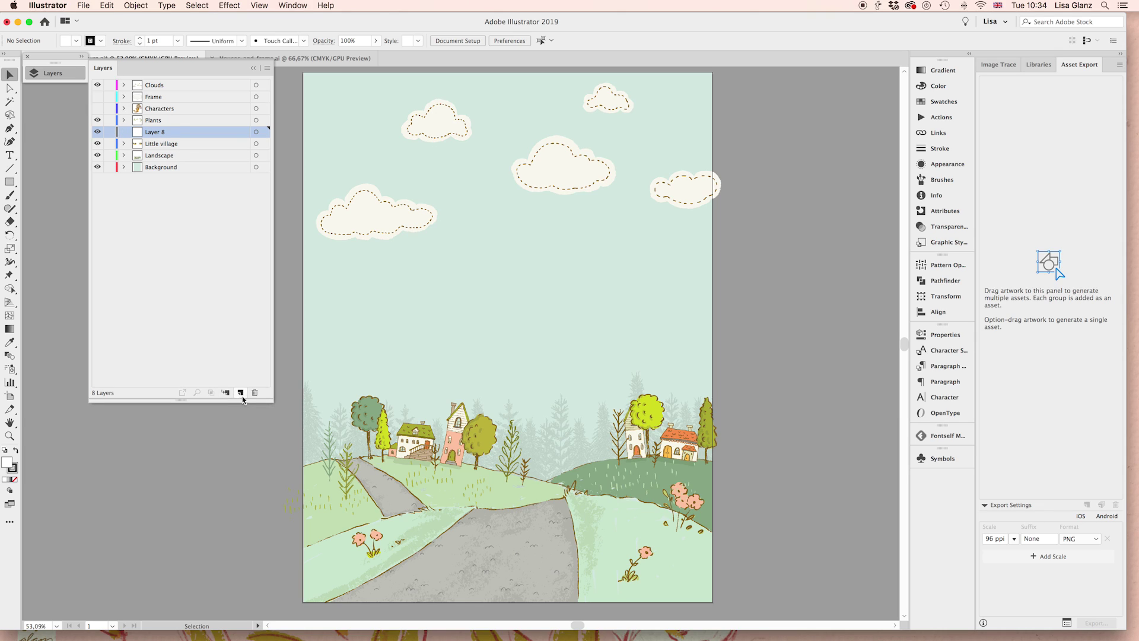
double_click(154, 132)
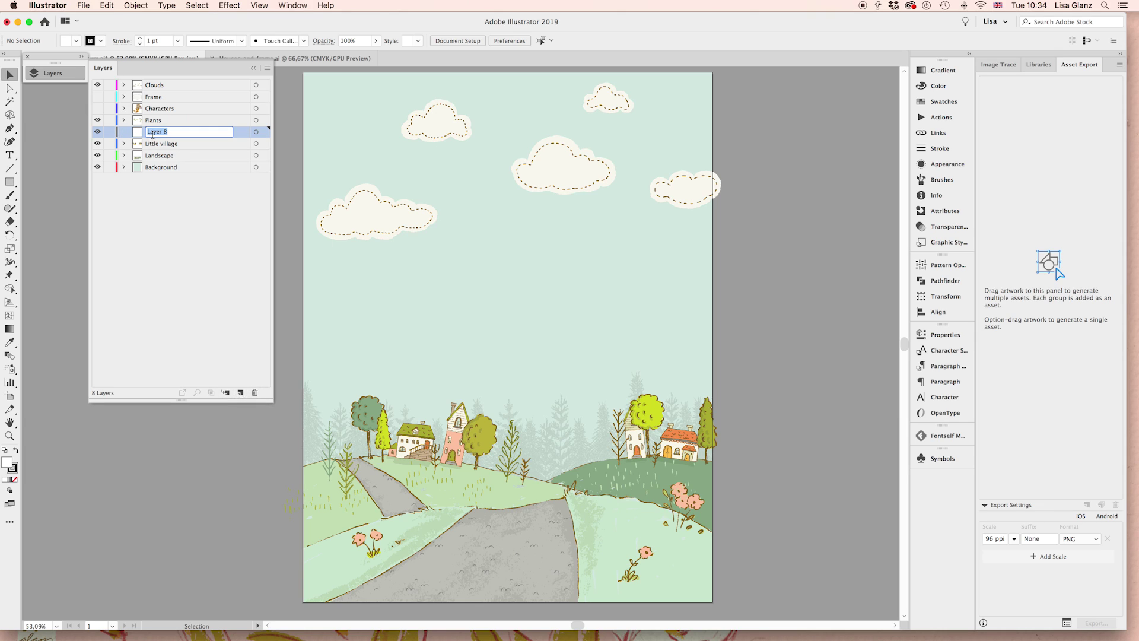
type("New house")
key("Return")
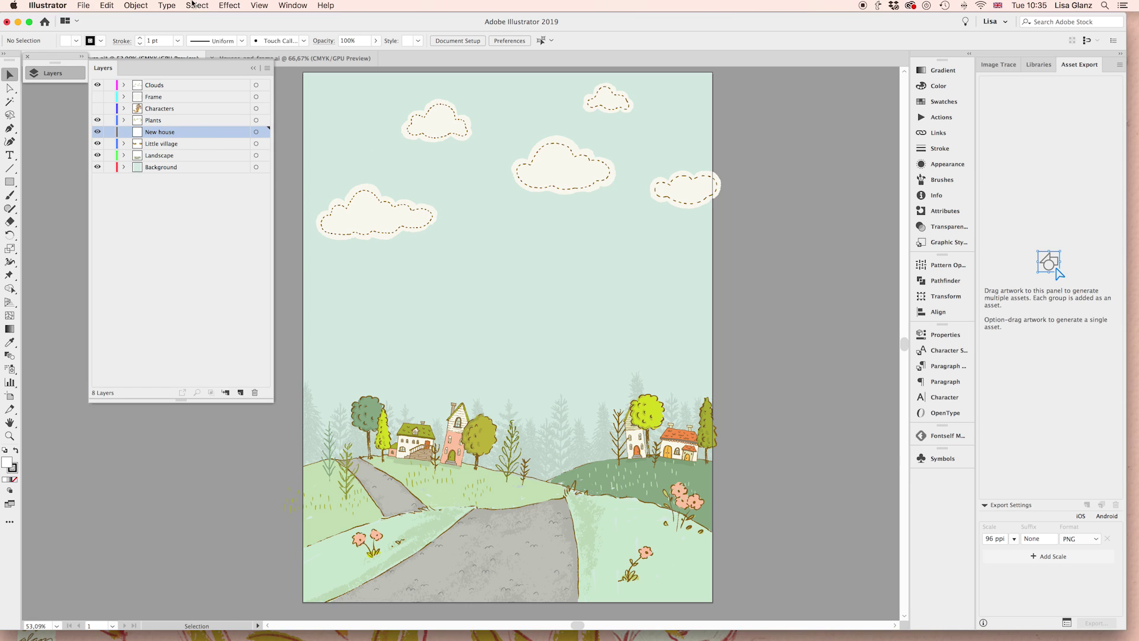
Paste the orange-roofed house and place it among the village houses on the right hill.
left_click(110, 5)
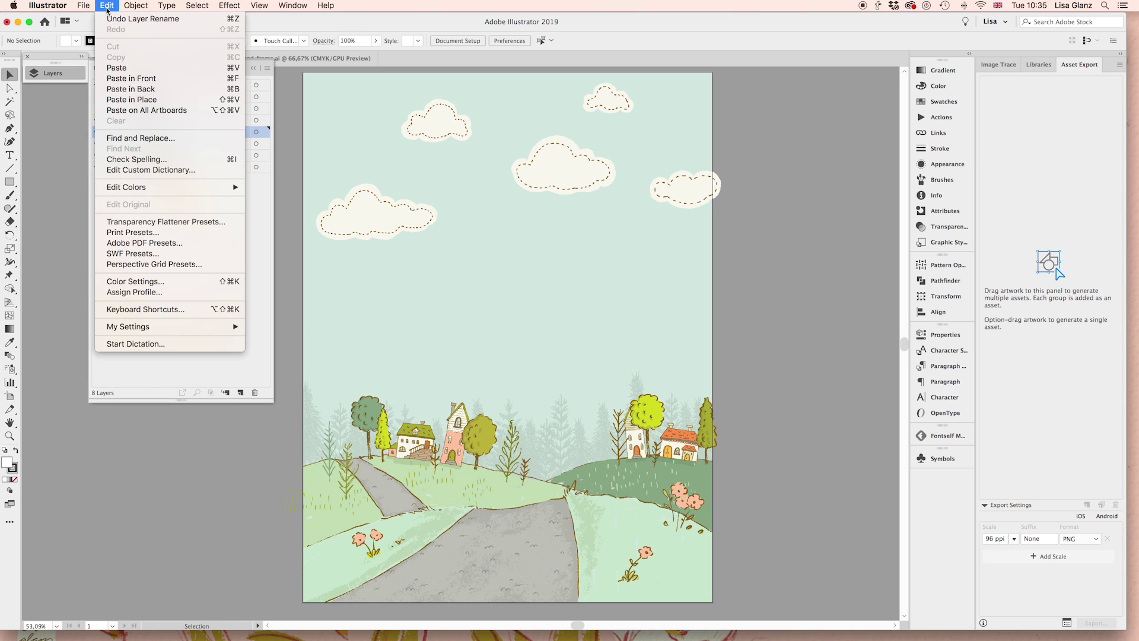
left_click(113, 68)
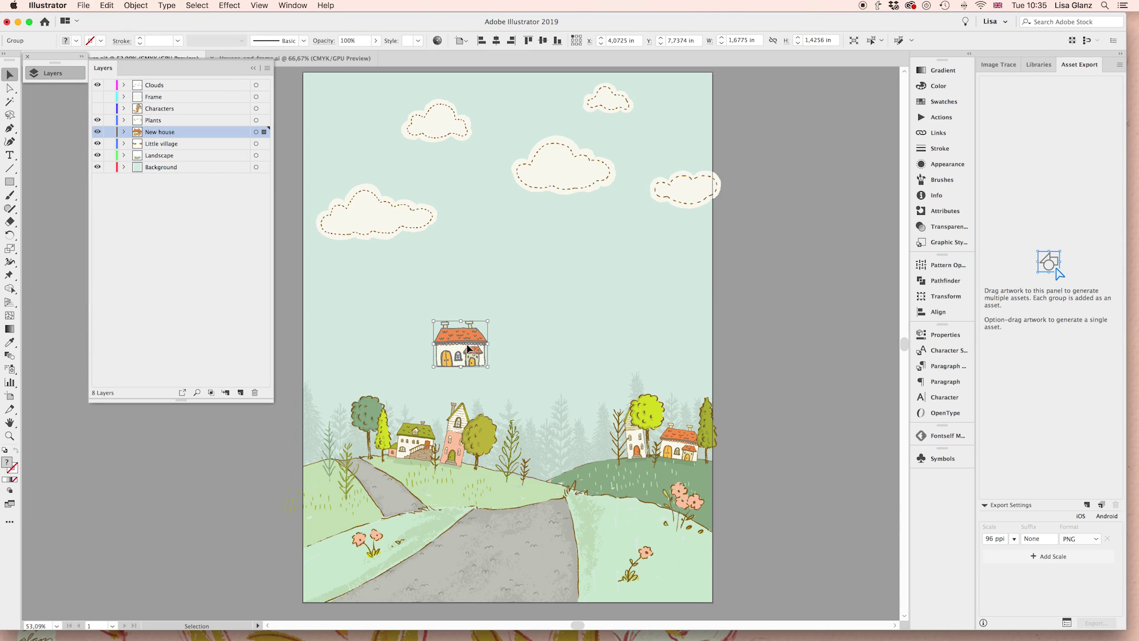
left_click_drag(473, 354, 599, 417)
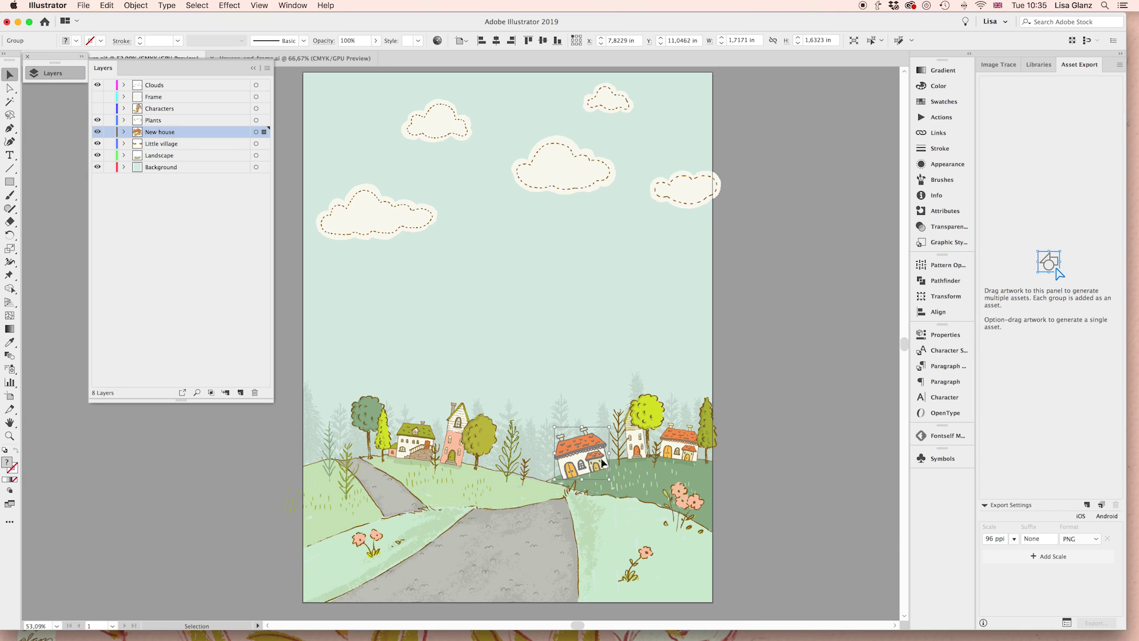
left_click(754, 467)
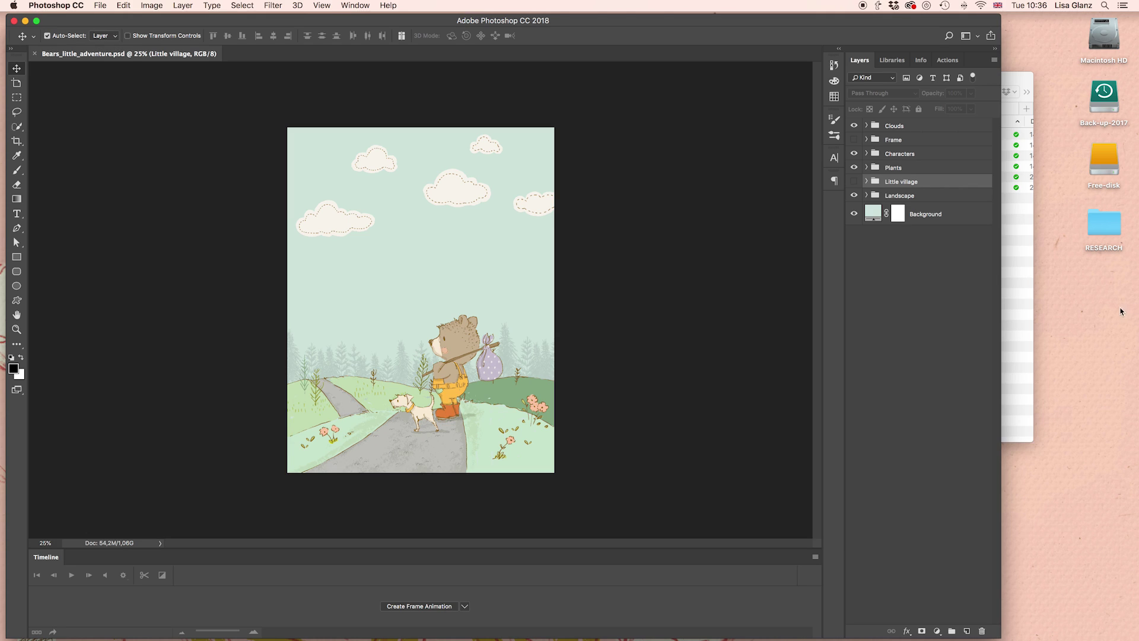
Bring the bear project's Finder window to the front.
left_click(1017, 253)
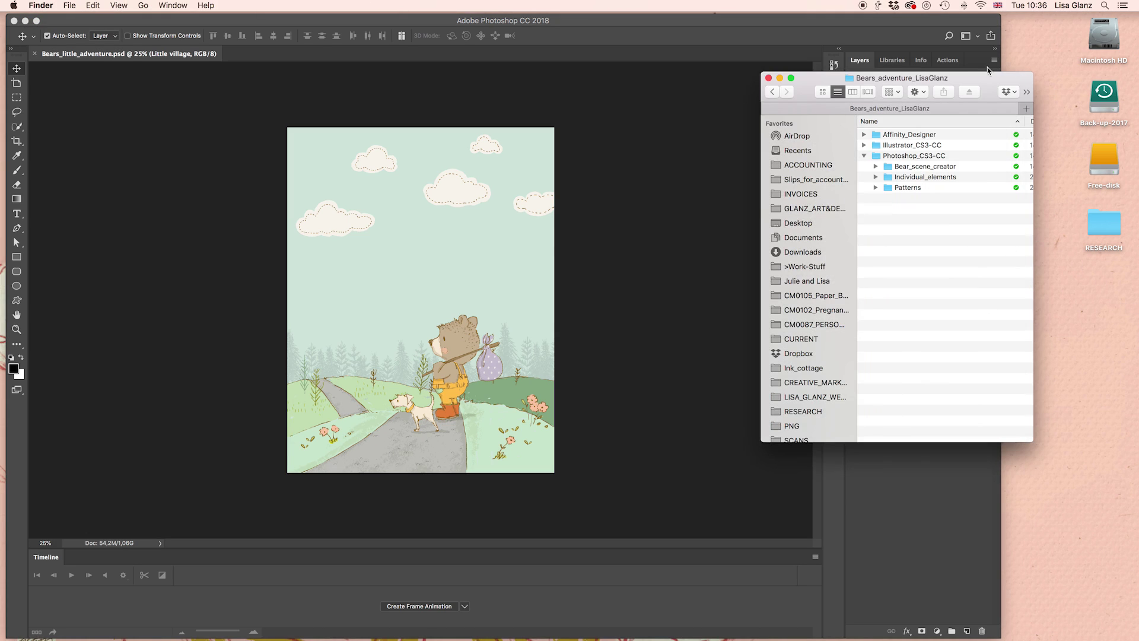
Drag Tall-house-2.png from Photoshop_CS3-CC > Individual_elements > Houses onto the Photoshop canvas.
left_click(876, 177)
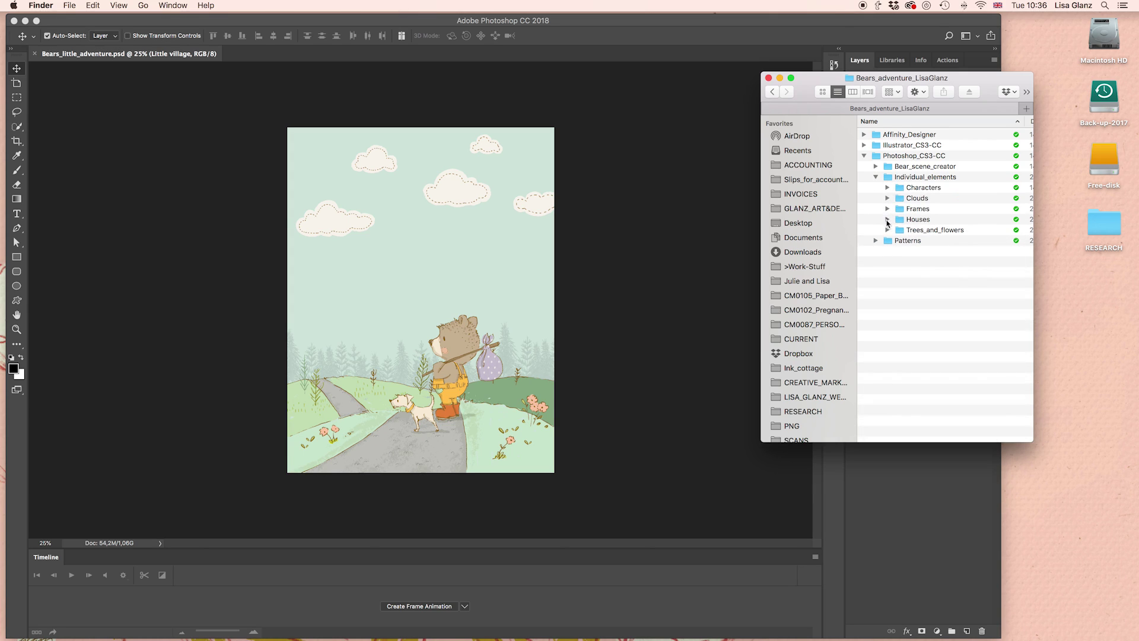
left_click(887, 219)
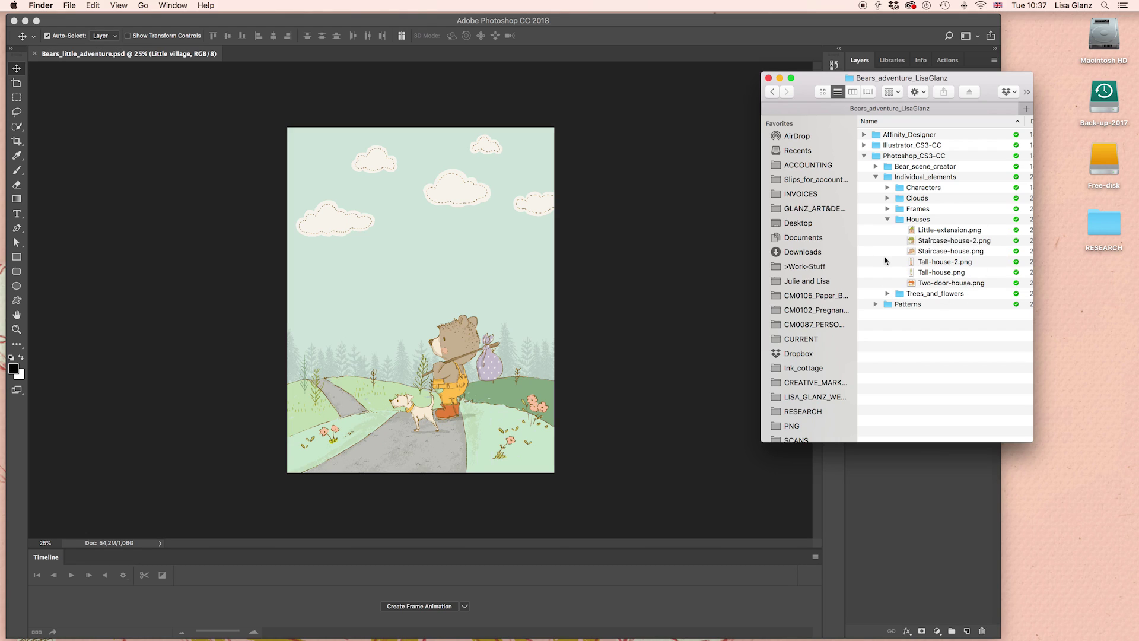
left_click(943, 265)
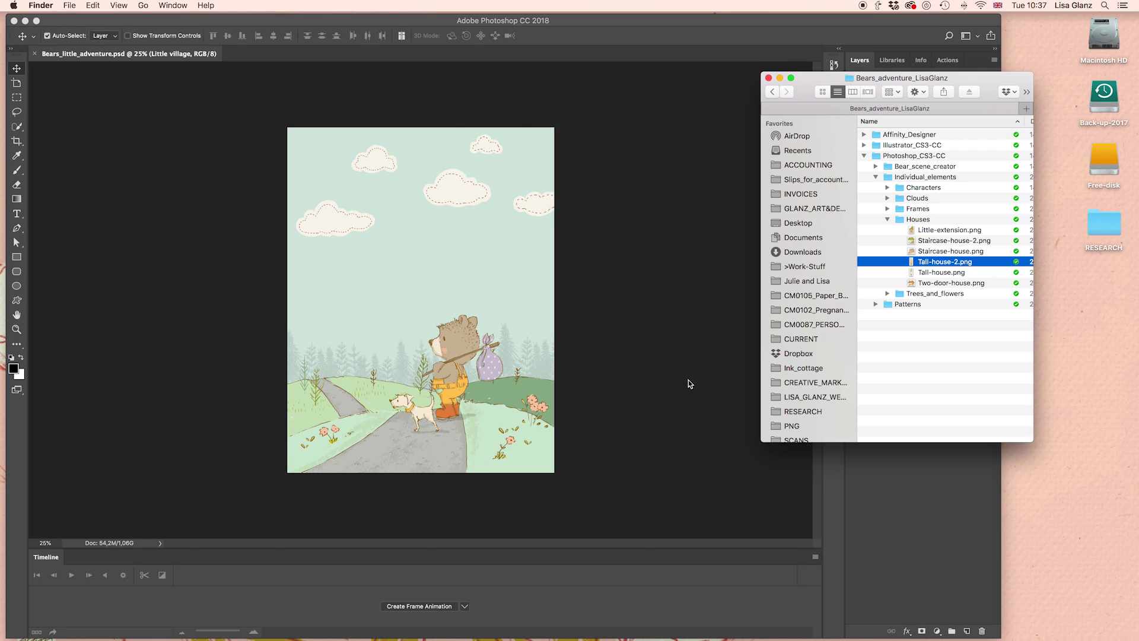
left_click_drag(939, 265, 382, 373)
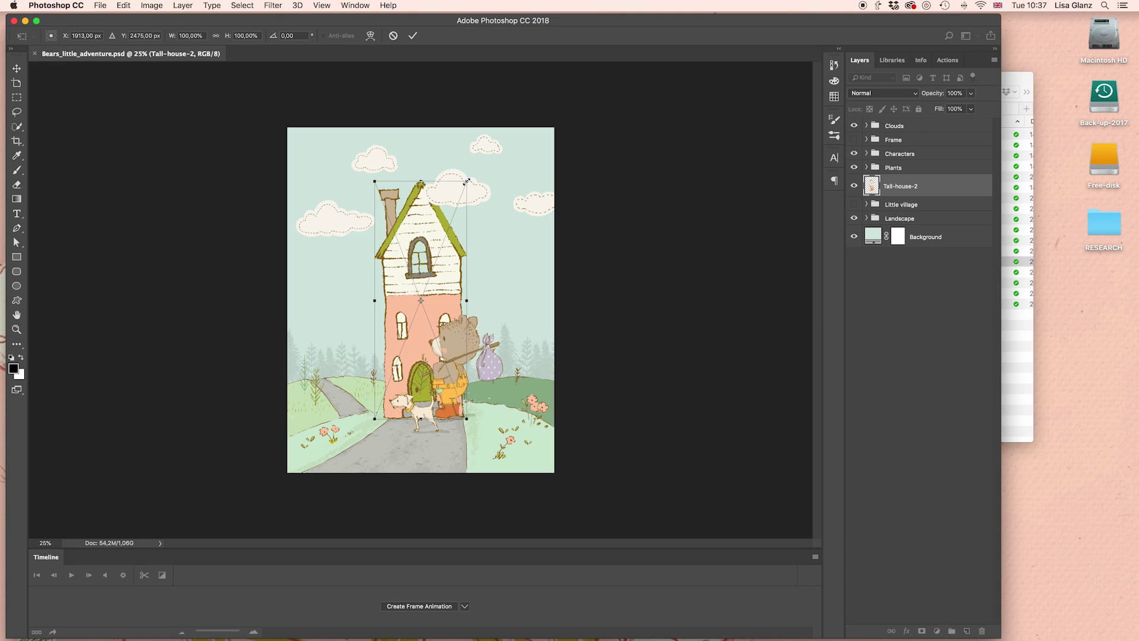
Scale the placed Tall-house-2 down to about 55% and commit it.
left_click_drag(466, 181, 356, 329)
key("Return")
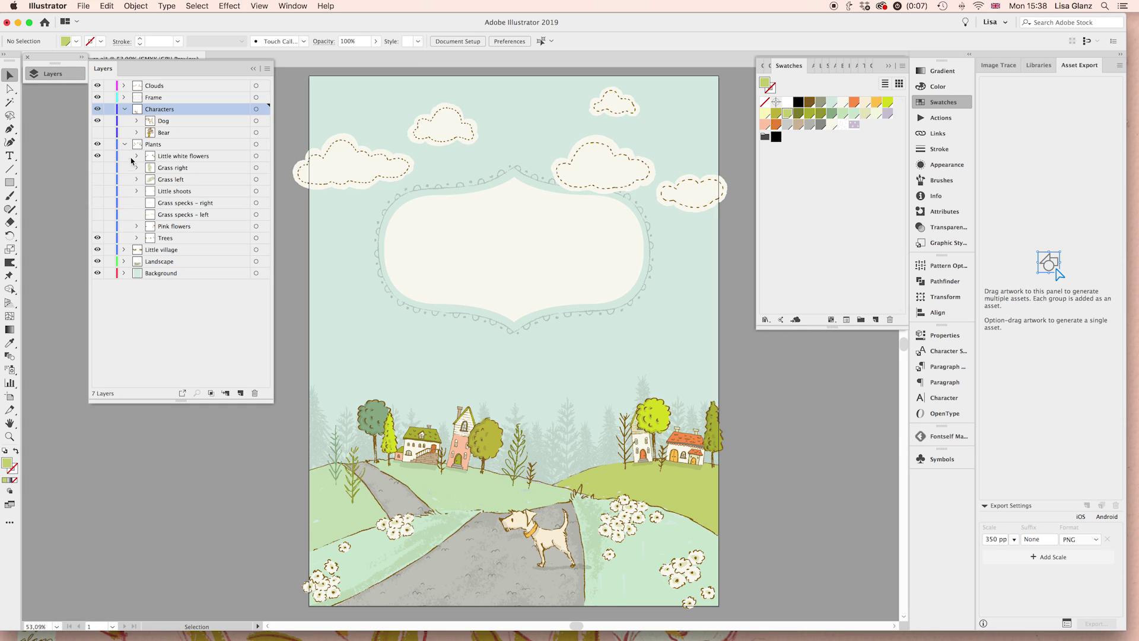
Collapse the Plants layer's sublayers in the Layers panel.
left_click(124, 144)
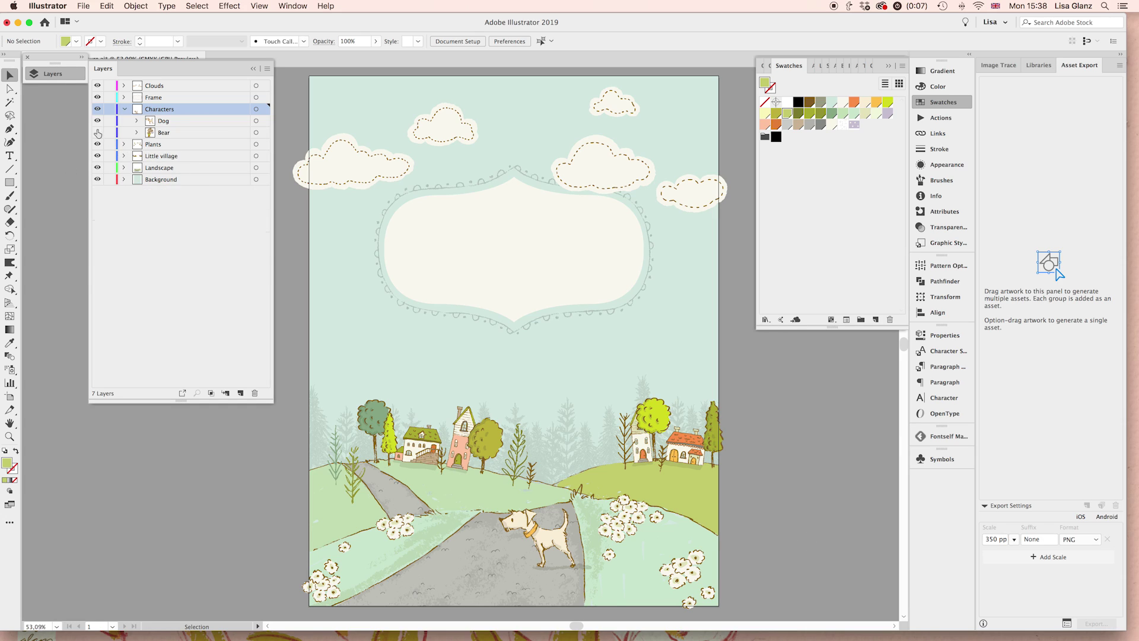